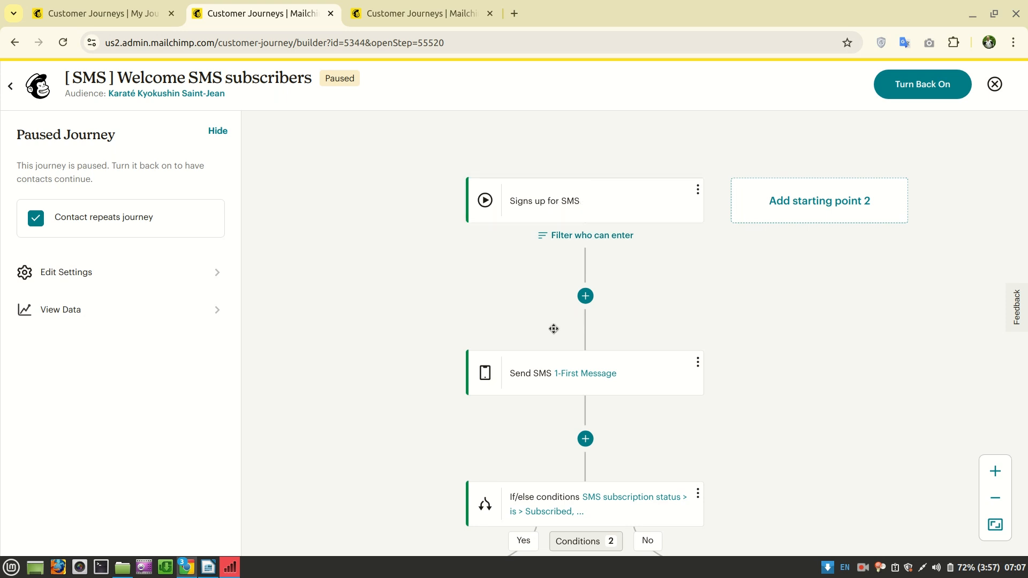
Step: Open the content of the 1-First Message SMS for editing and check its text and SMS count
scroll(523, 333, down, 3)
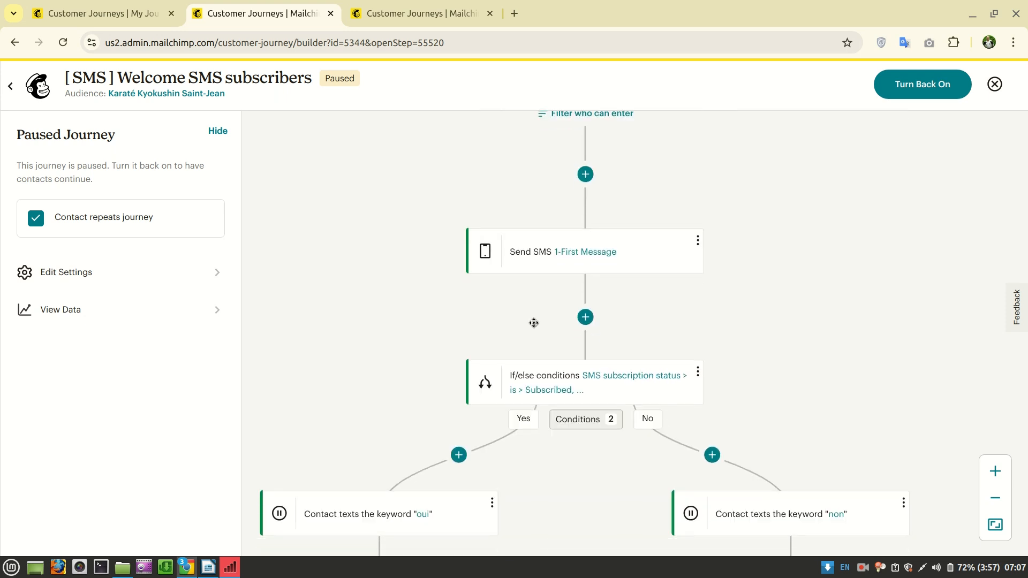
click(650, 267)
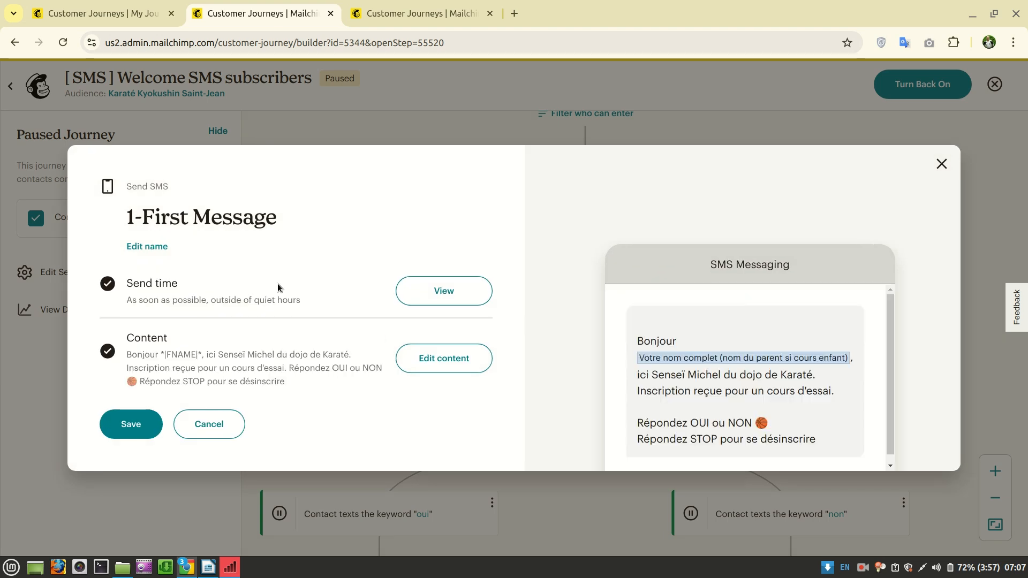
scroll(710, 381, down, 1)
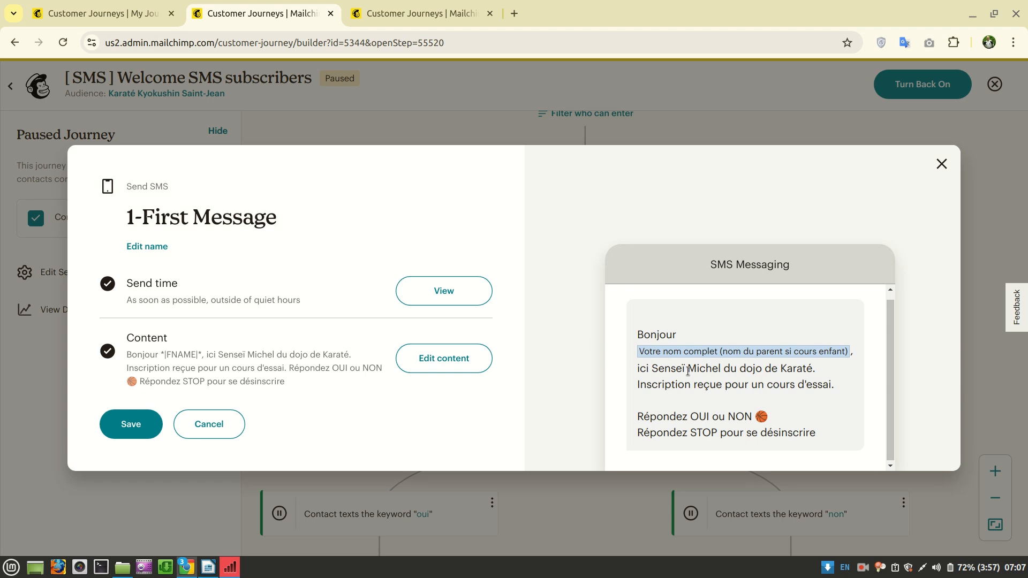
click(448, 364)
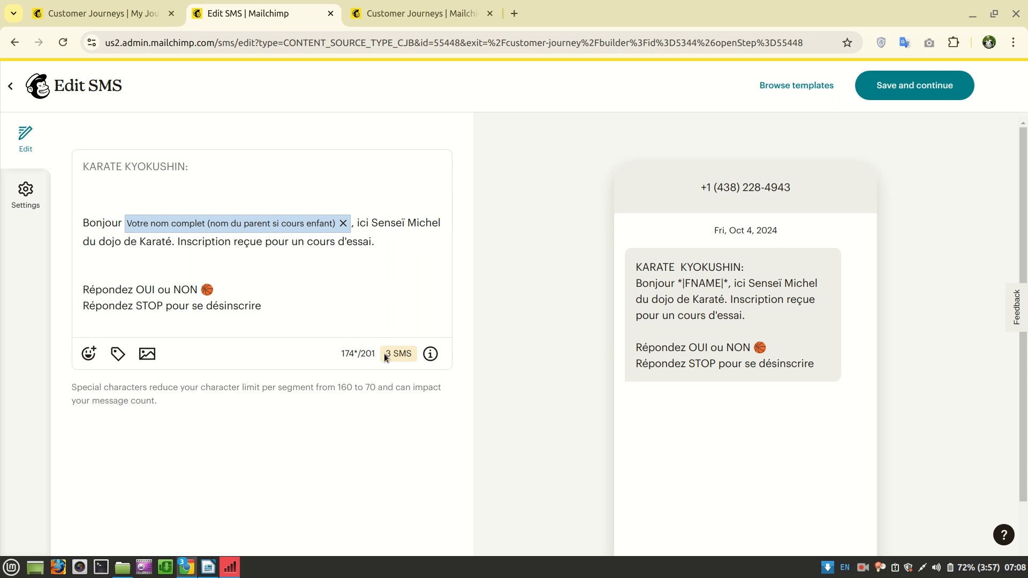
drag(384, 353, 427, 354)
Step: Try including the opt out instructions in the first message's compliance settings
click(32, 209)
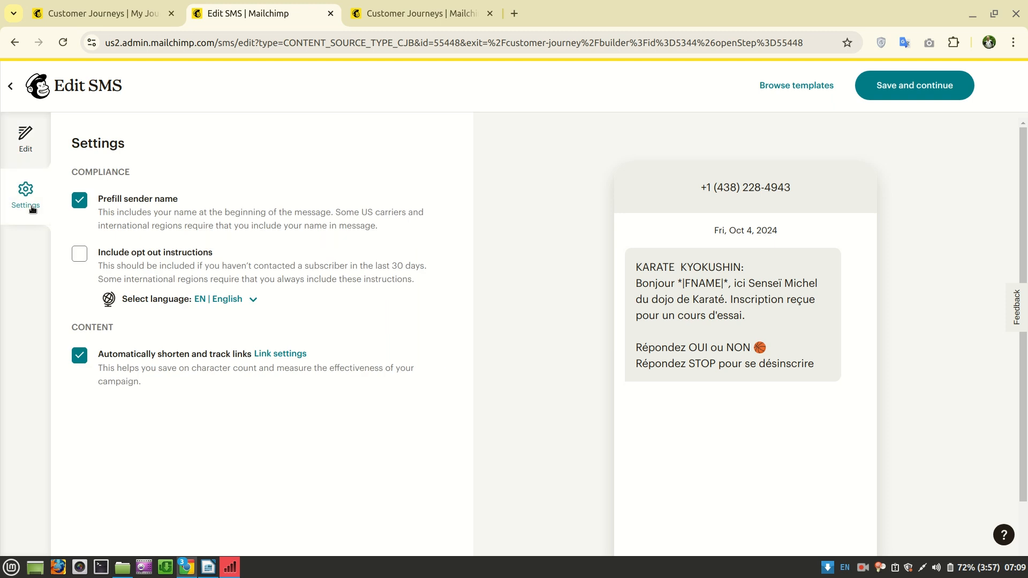
click(79, 256)
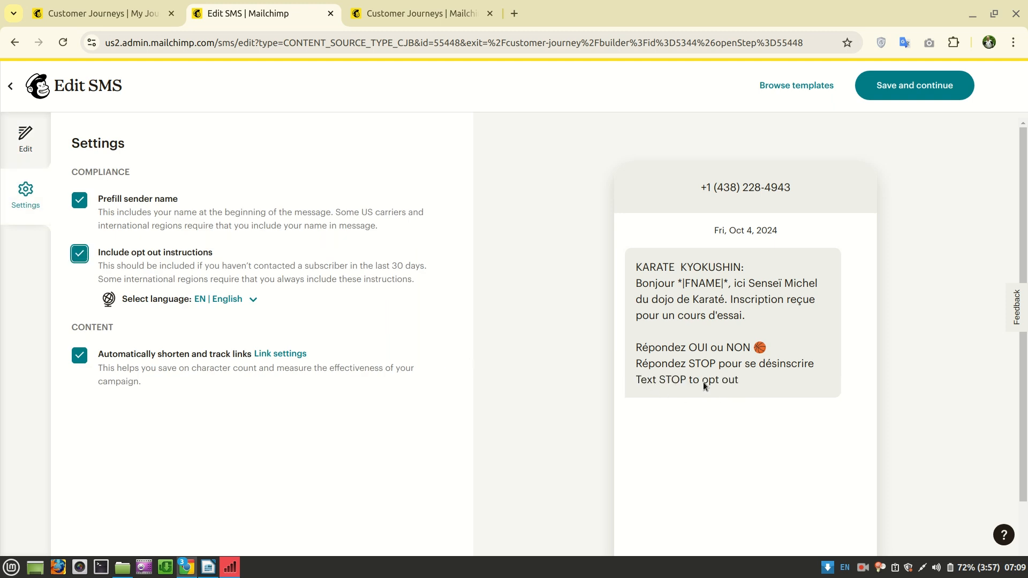
click(80, 256)
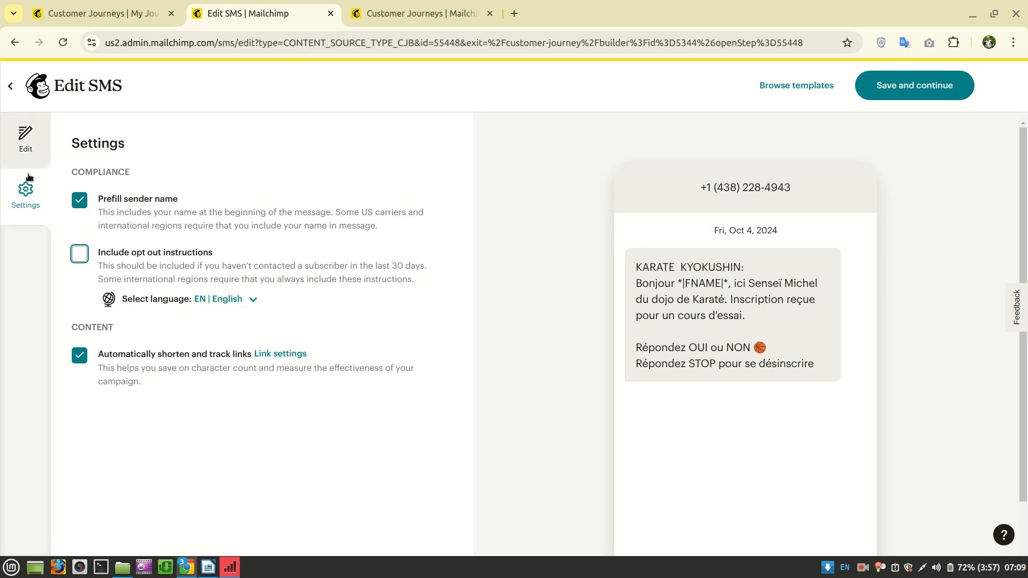
Step: Save the first message's content and save its Send SMS step in the journey
click(26, 137)
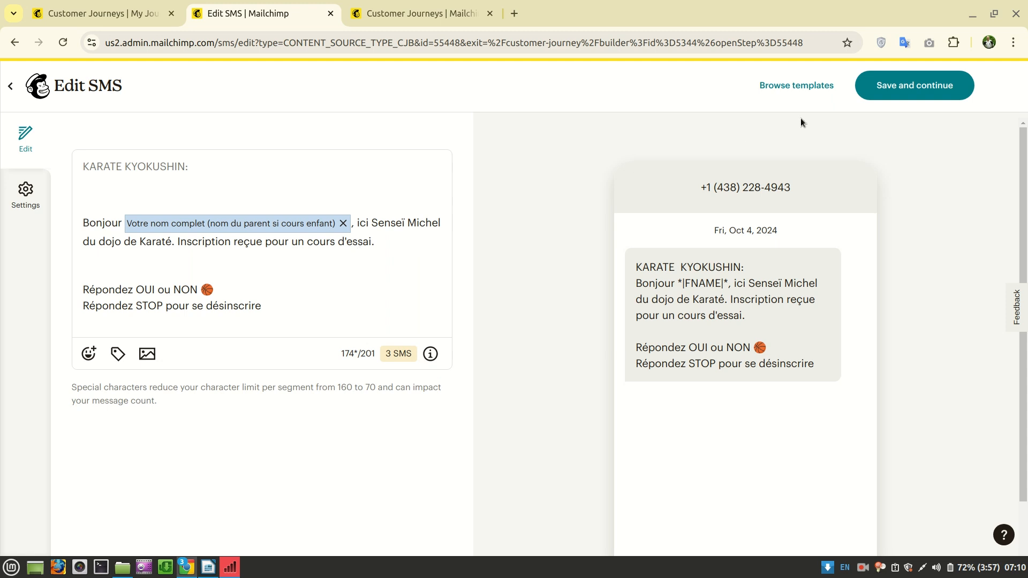
click(903, 86)
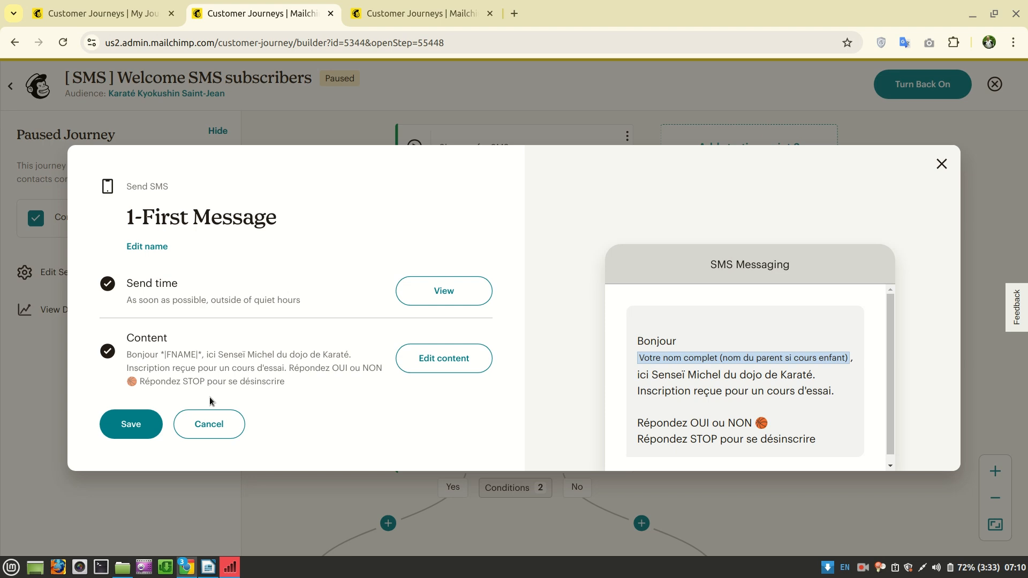
click(137, 421)
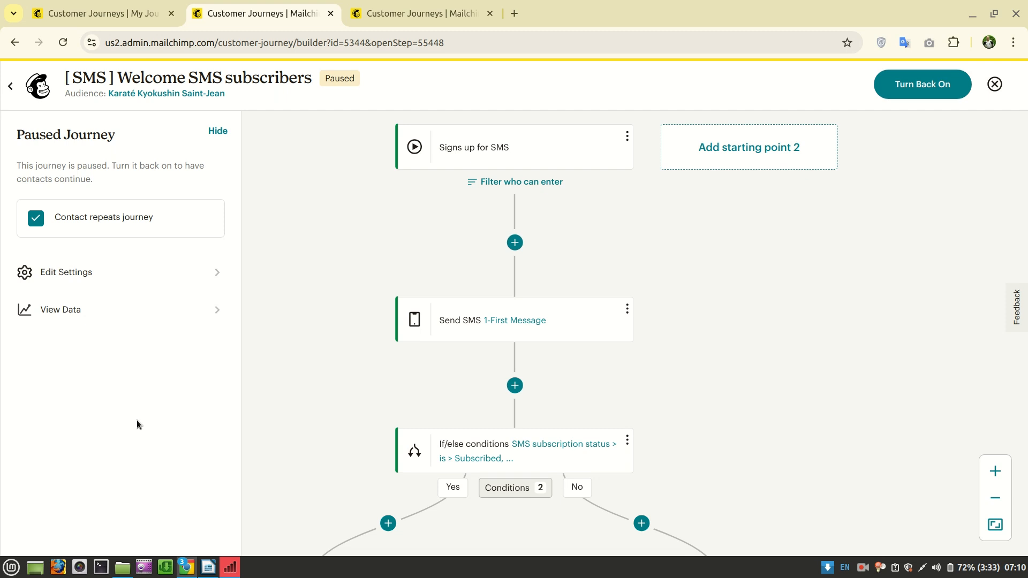
Step: Review the segment filters of the If/else conditions below the 1-First Message, leaving them without changes
scroll(410, 391, down, 1)
scroll(412, 392, down, 2)
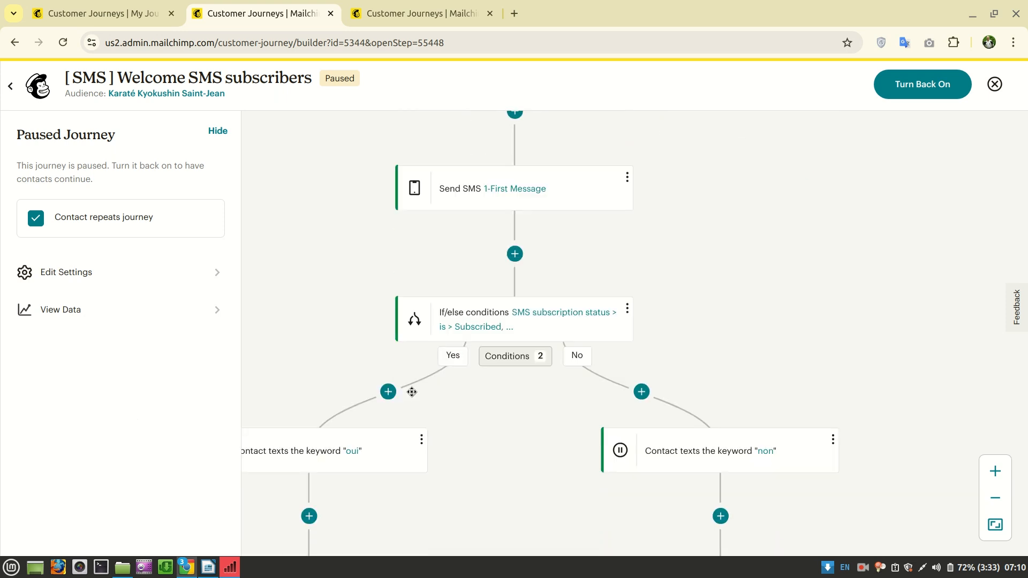
scroll(412, 392, down, 5)
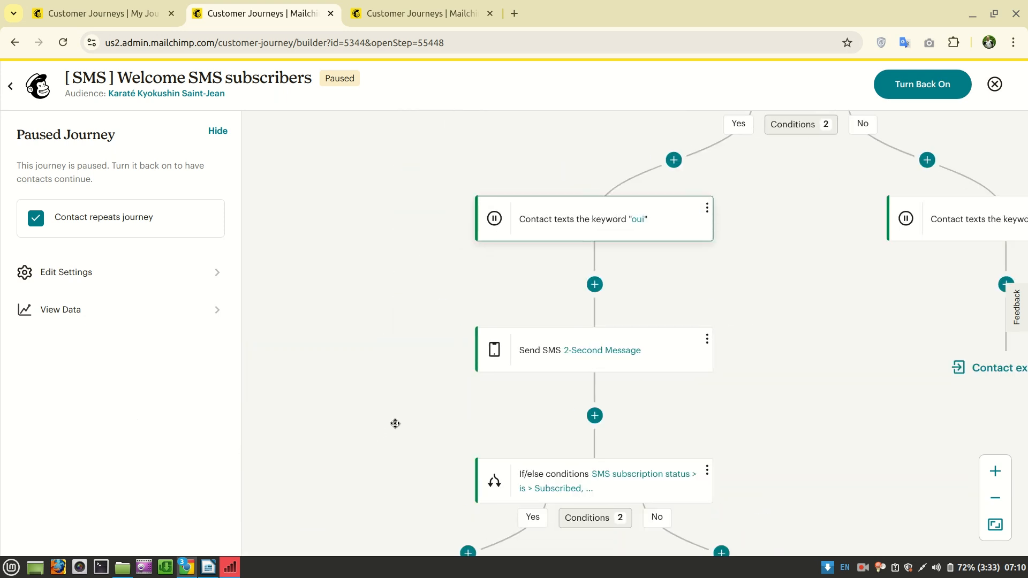
scroll(497, 416, up, 5)
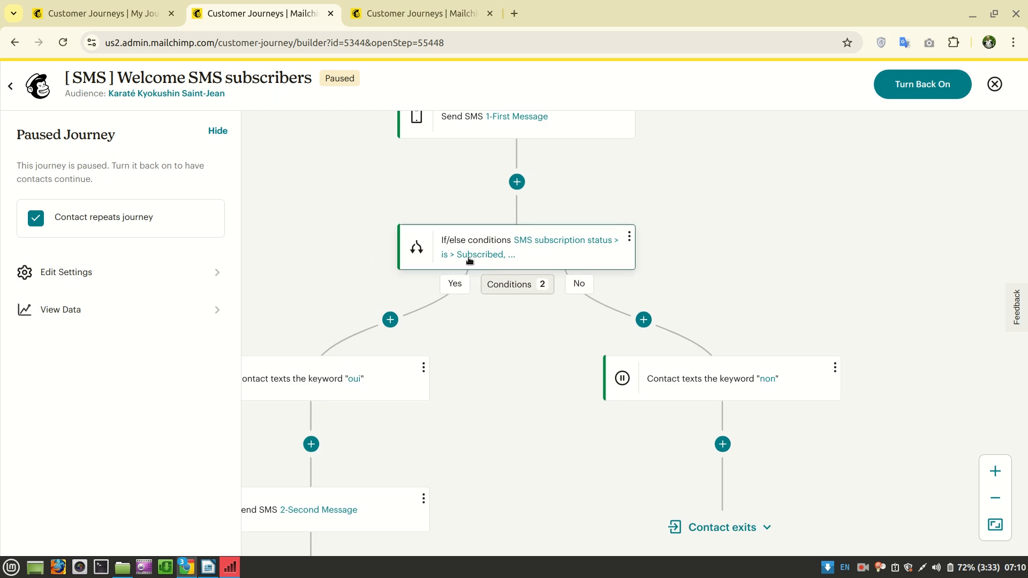
click(543, 243)
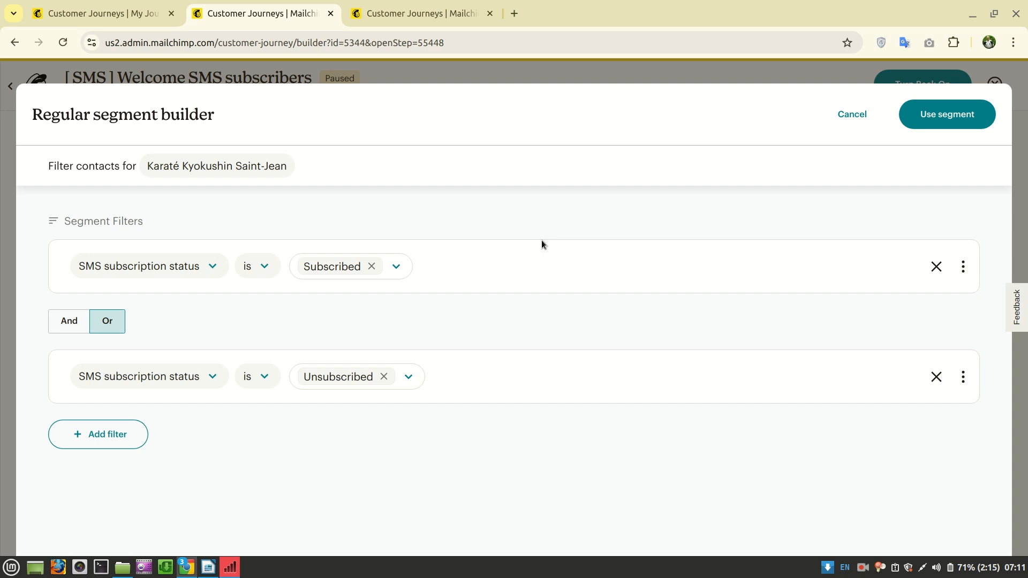
click(851, 114)
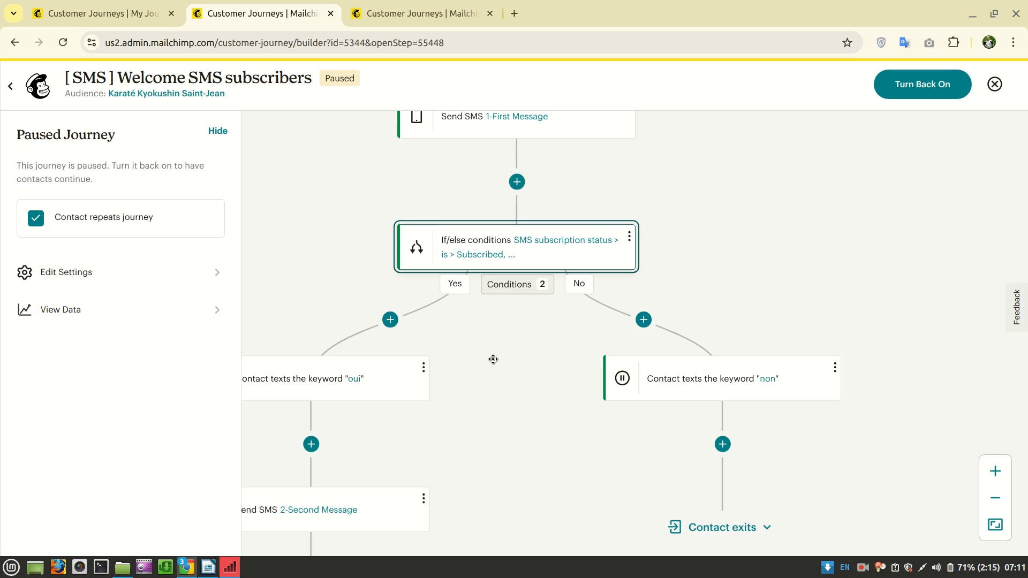
Step: Review the "oui" and "non" branches and read the content of the 2-Second Message SMS
scroll(493, 360, down, 2)
scroll(493, 359, left, 3)
scroll(510, 296, up, 3)
scroll(510, 297, right, 1)
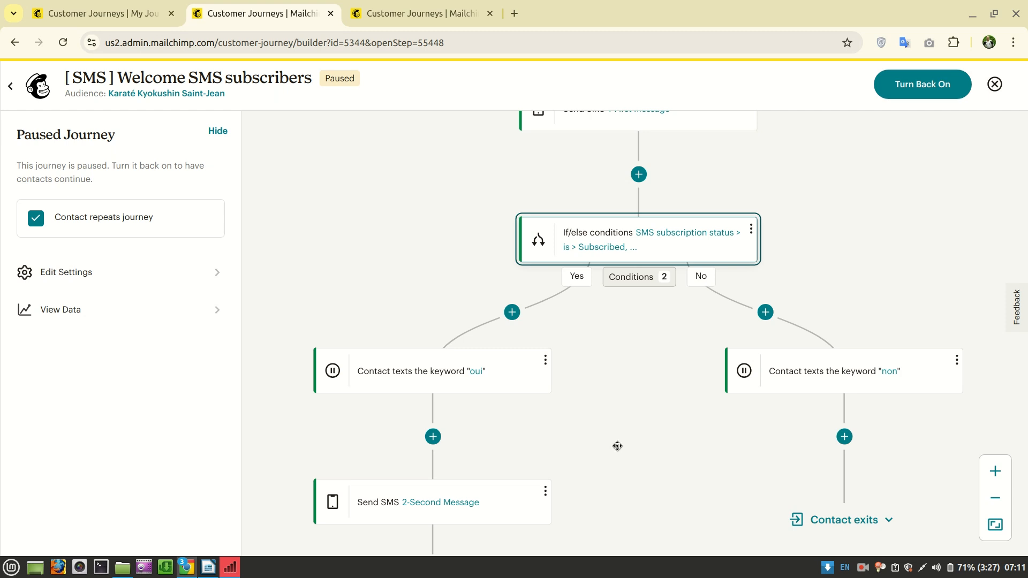
scroll(617, 447, down, 5)
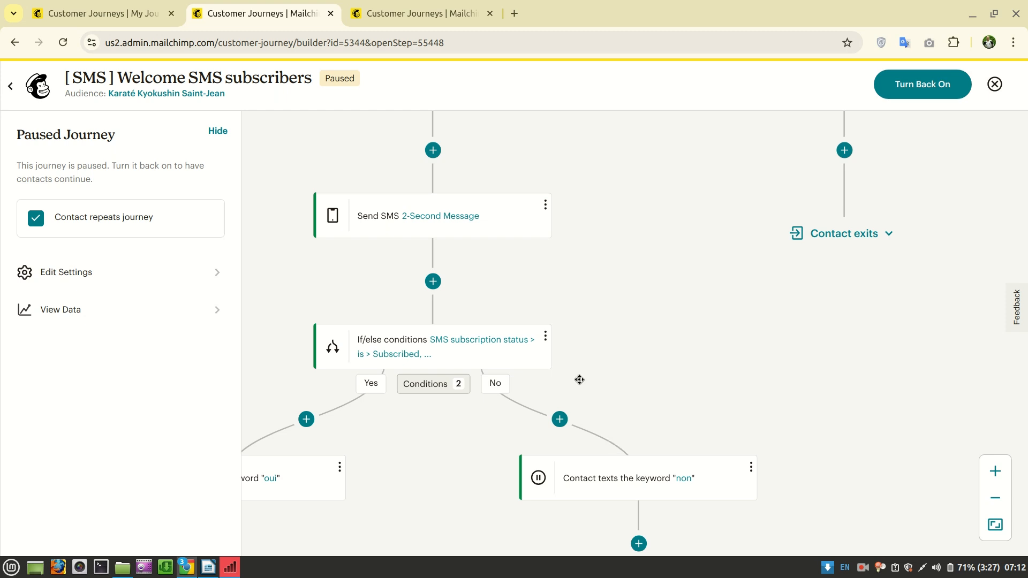
scroll(579, 379, up, 1)
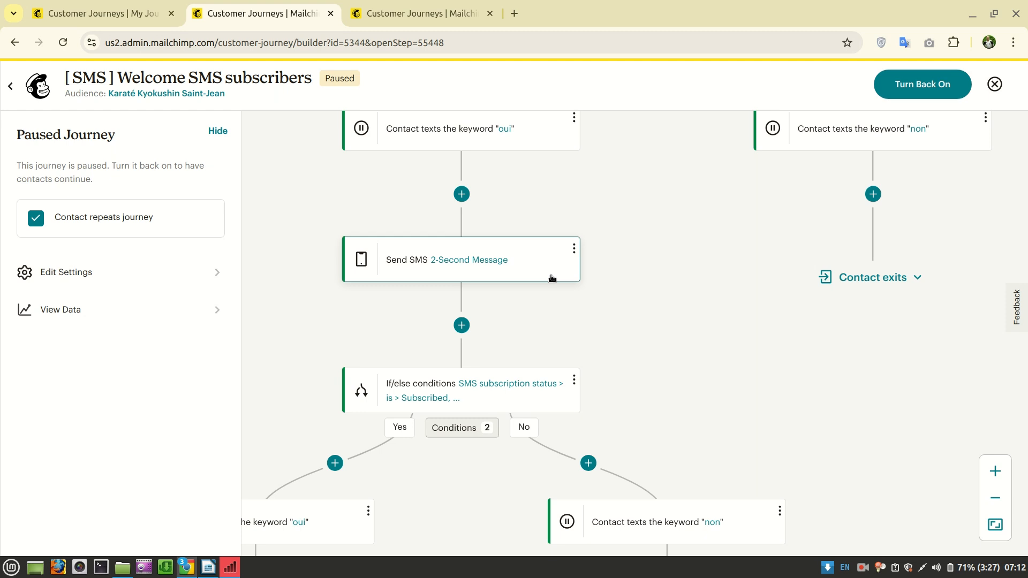
click(510, 256)
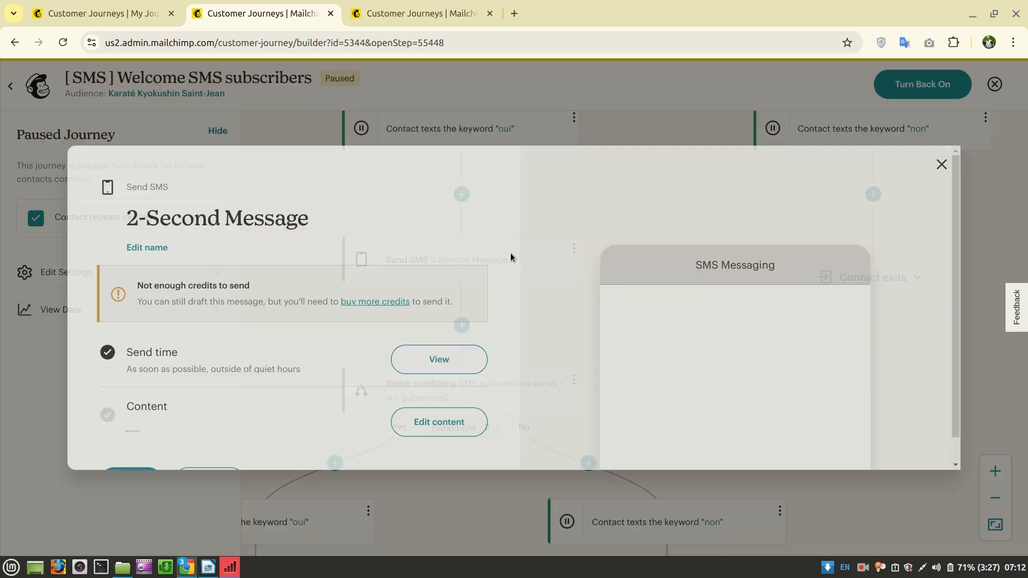
scroll(699, 398, down, 1)
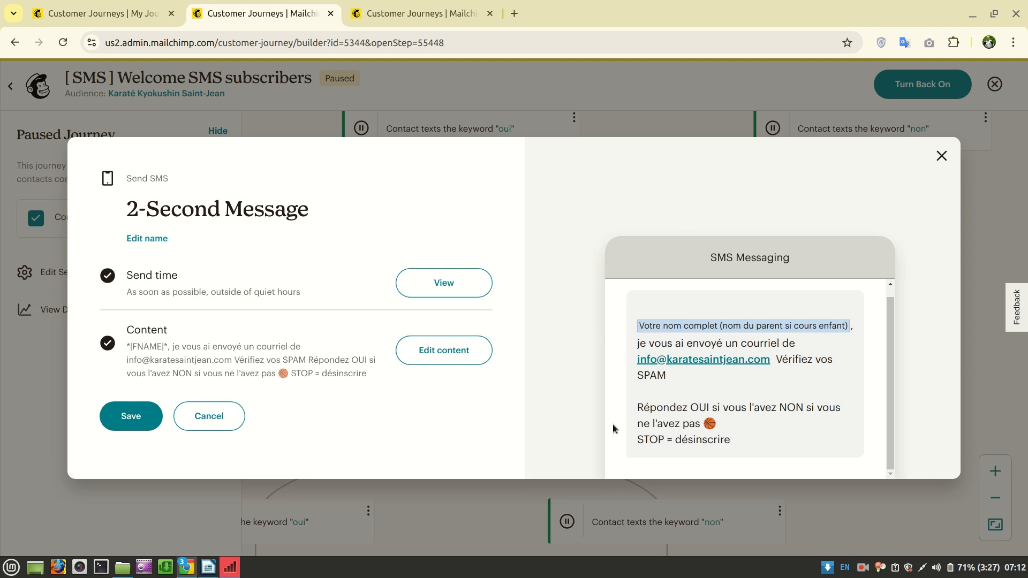
click(941, 156)
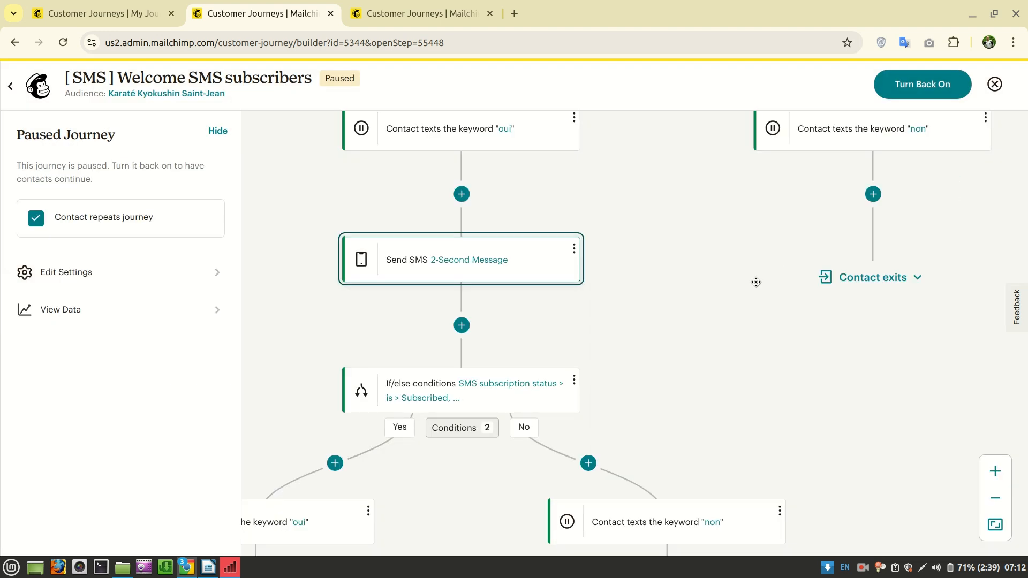
Step: Read the content of the 2-Second Message NO SMS on the "non" branch
scroll(686, 379, down, 3)
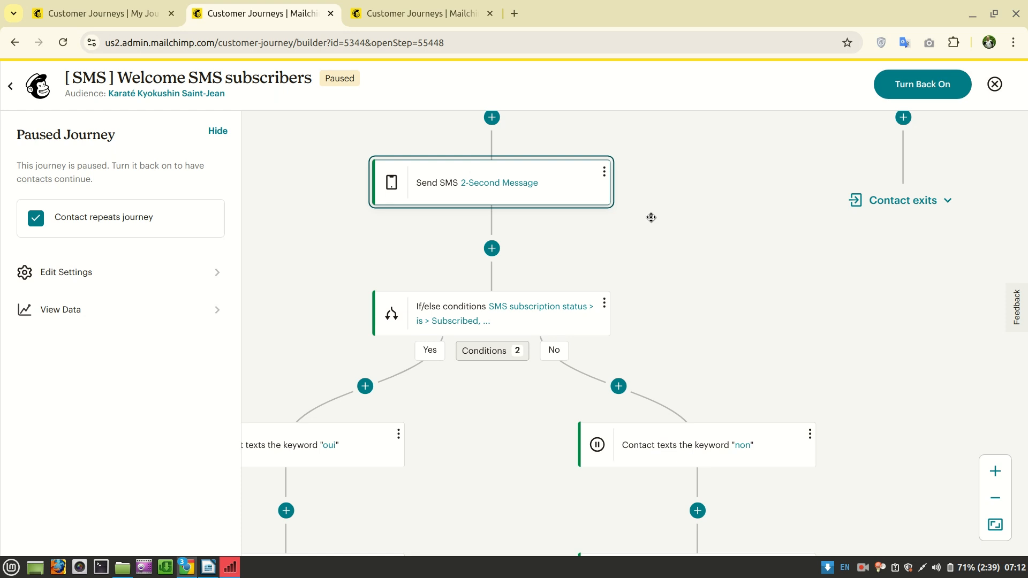
scroll(686, 289, down, 2)
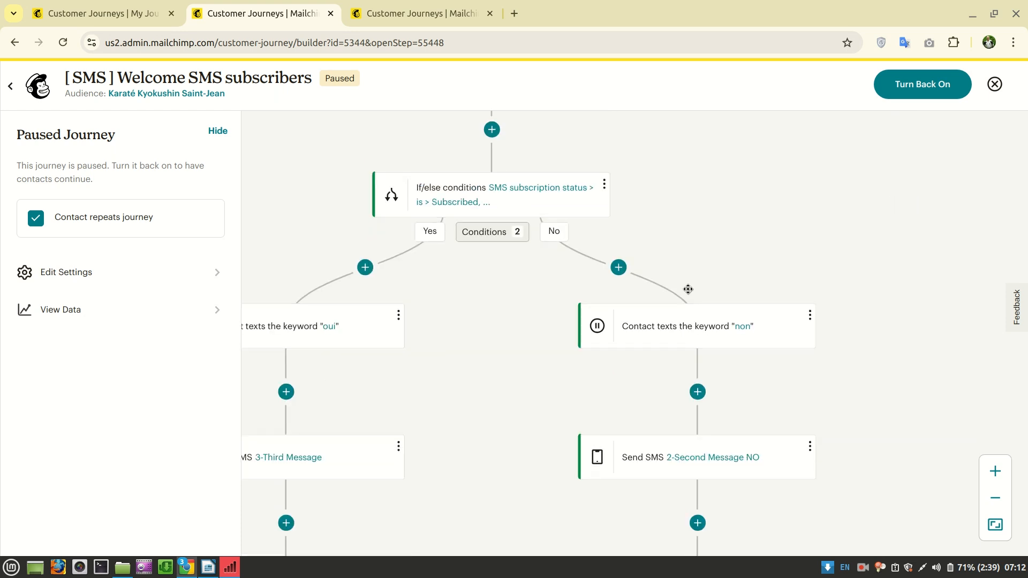
click(705, 464)
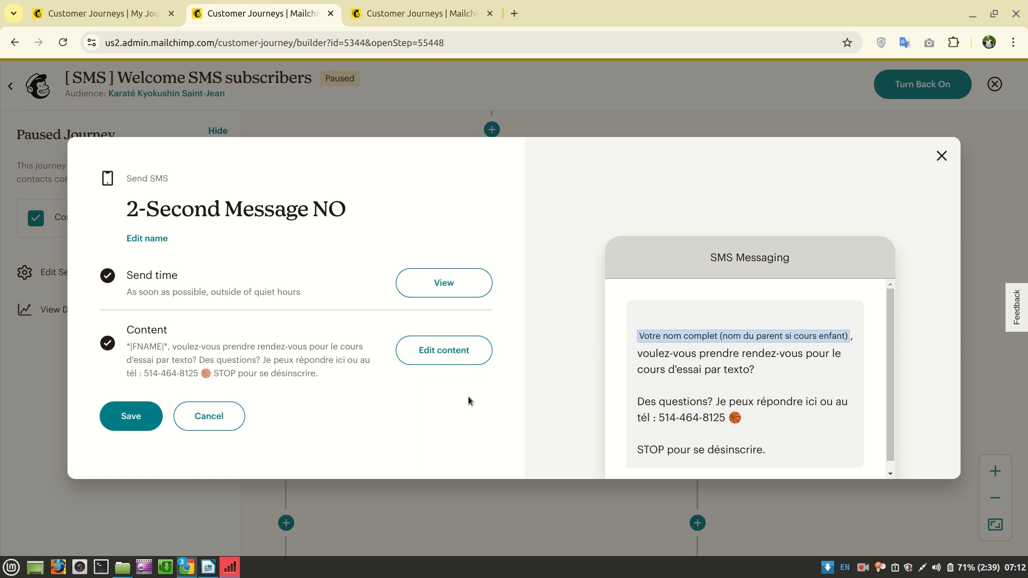
click(941, 156)
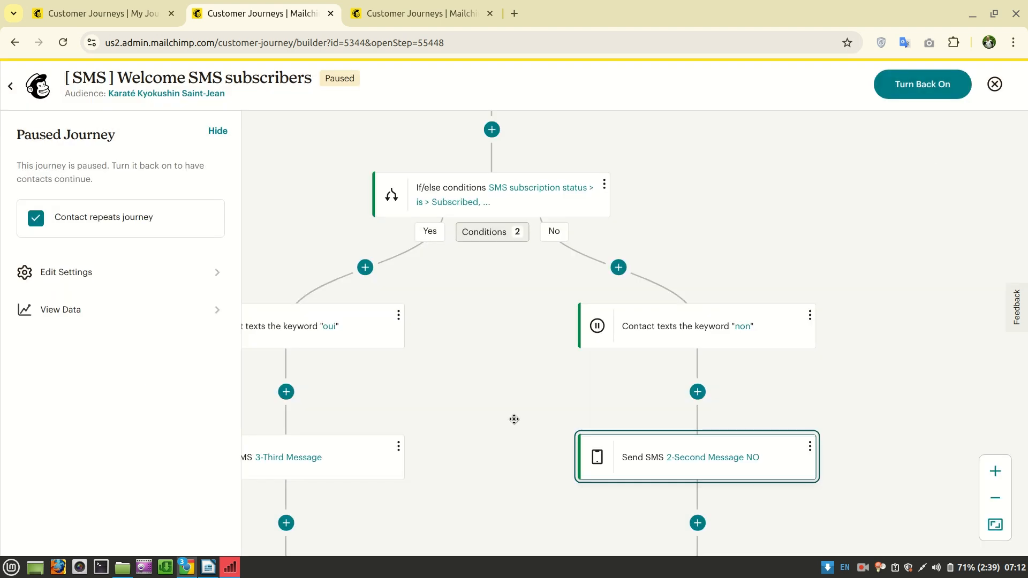
Step: Review the 3-Third Message SMS on the "oui" branch and save it
scroll(515, 419, down, 2)
scroll(515, 420, left, 4)
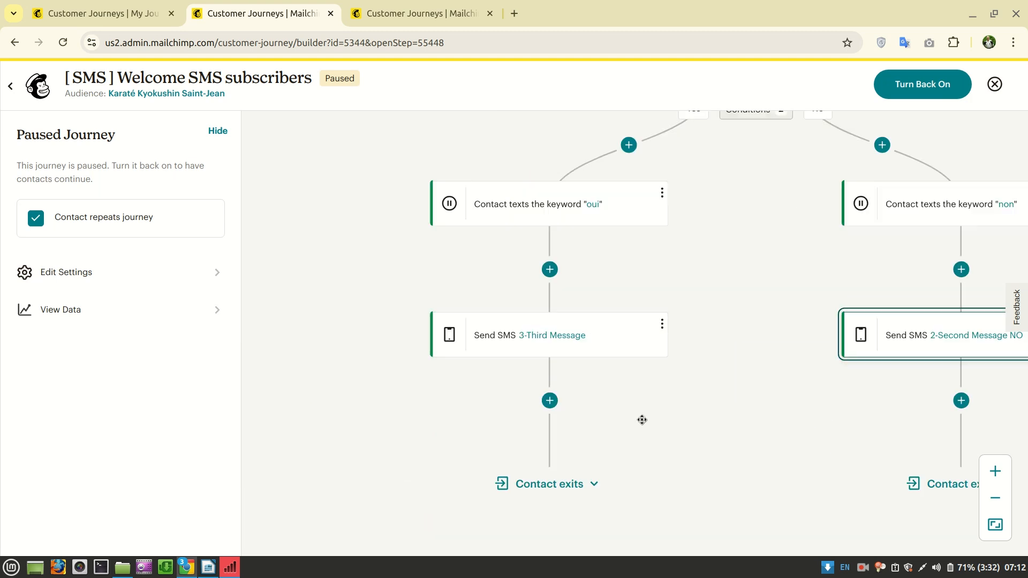
click(574, 347)
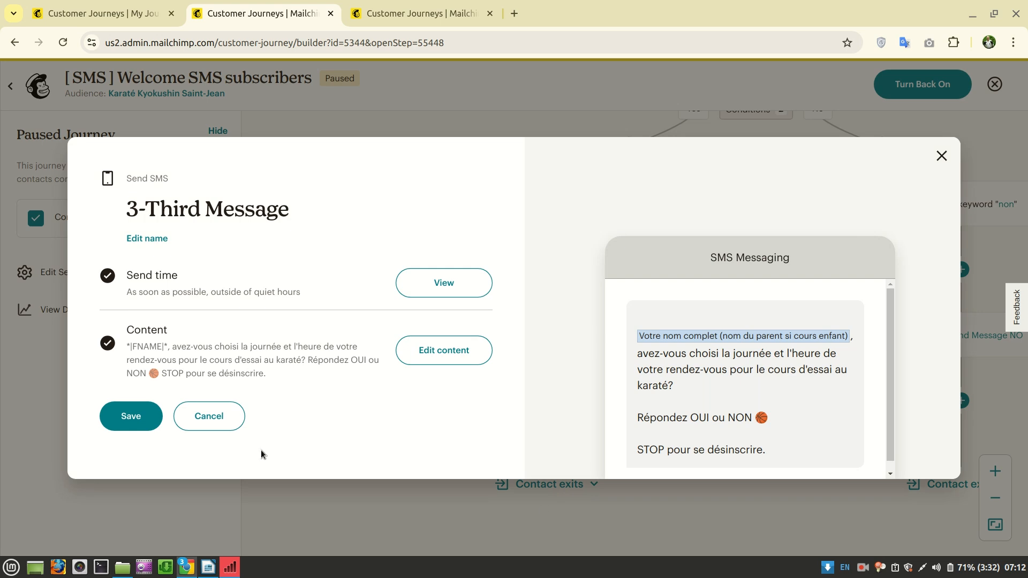
click(132, 417)
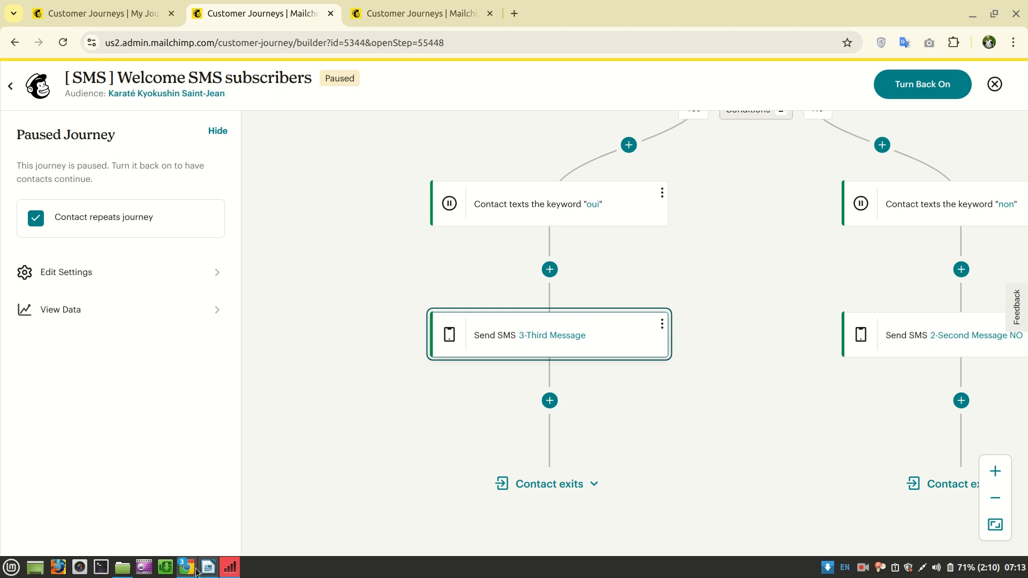
Step: Select the 4-Fourth message text through its STOP line in SMS INSCRIPTION.docx in LibreOffice Writer, and return to the Mailchimp journey in Chrome
click(214, 570)
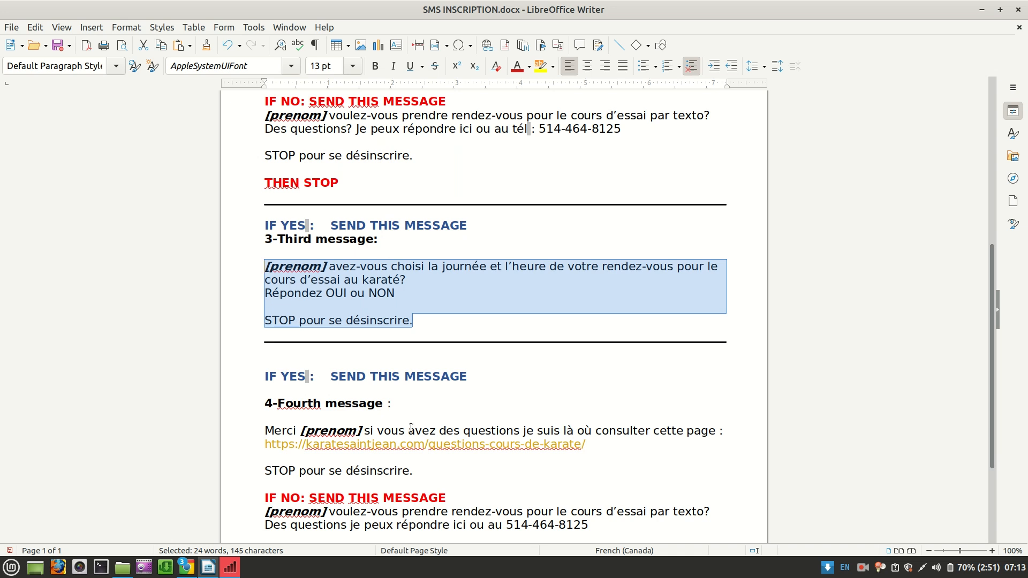
scroll(411, 429, down, 1)
scroll(411, 428, down, 5)
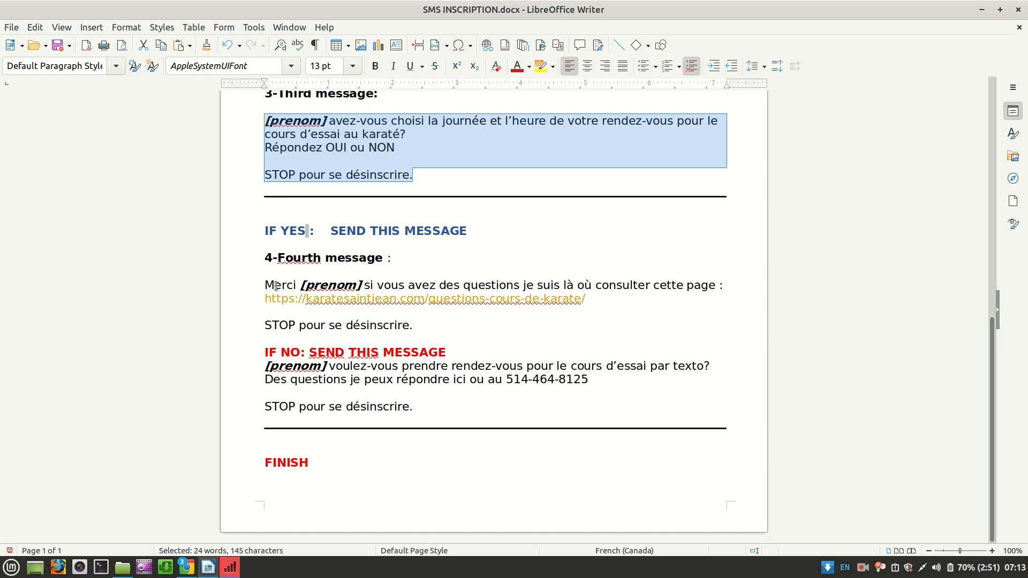
drag(264, 285, 435, 321)
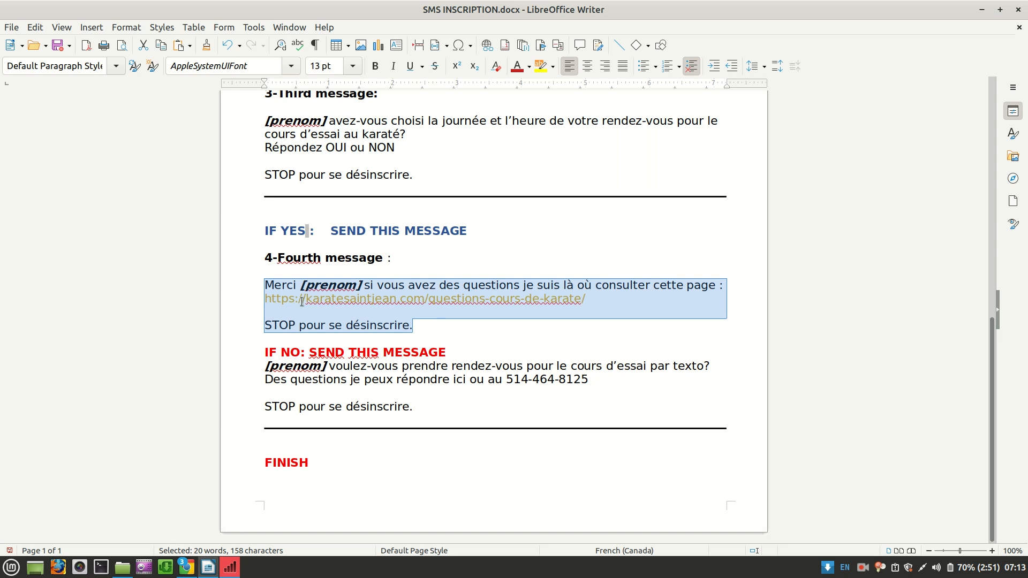
mouse_move(183, 573)
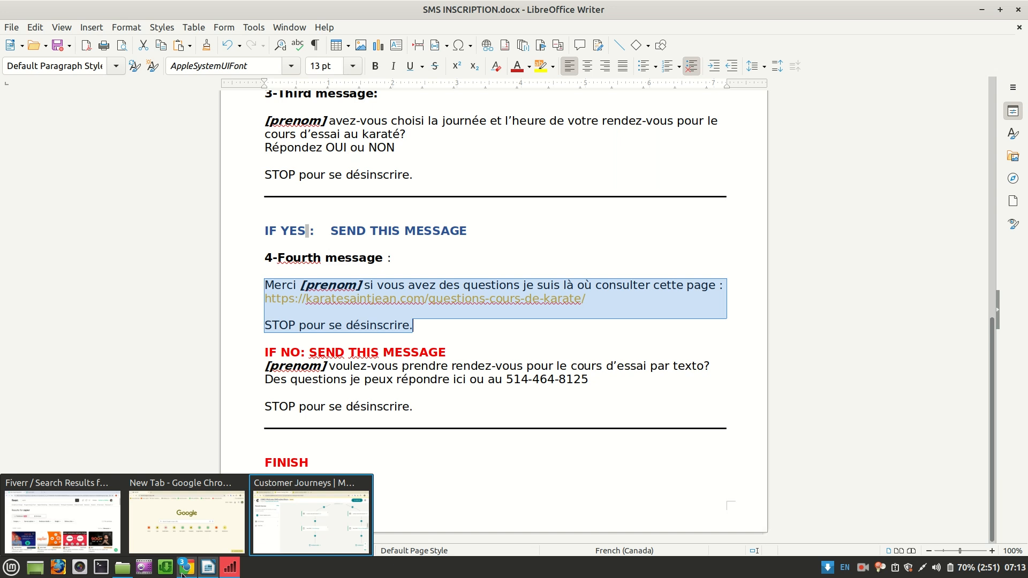
click(272, 514)
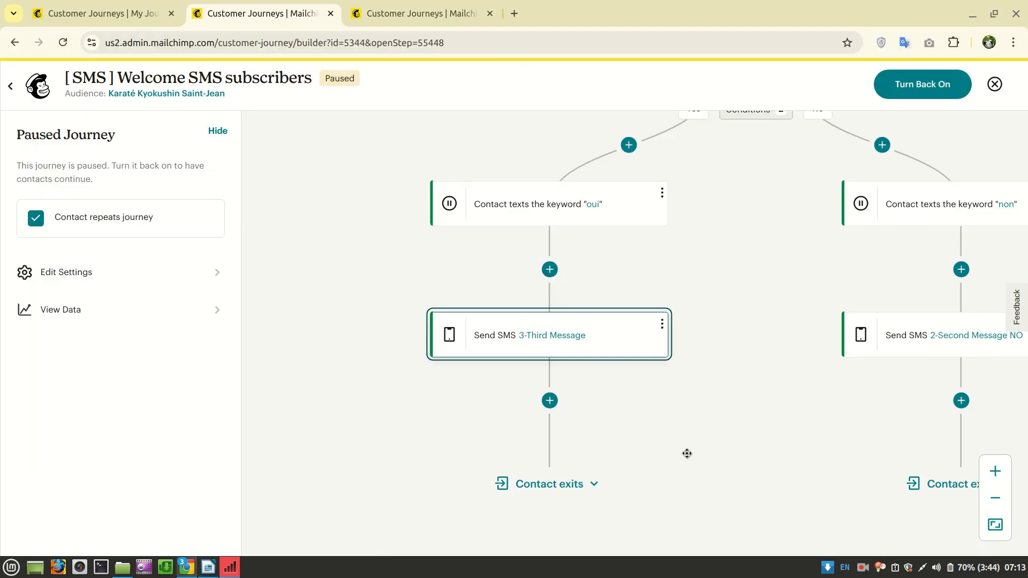
Step: Copy the If/else conditions point and paste it below the 3-Third Message SMS on the "oui" branch
scroll(688, 454, down, 2)
scroll(687, 453, right, 2)
scroll(687, 453, up, 4)
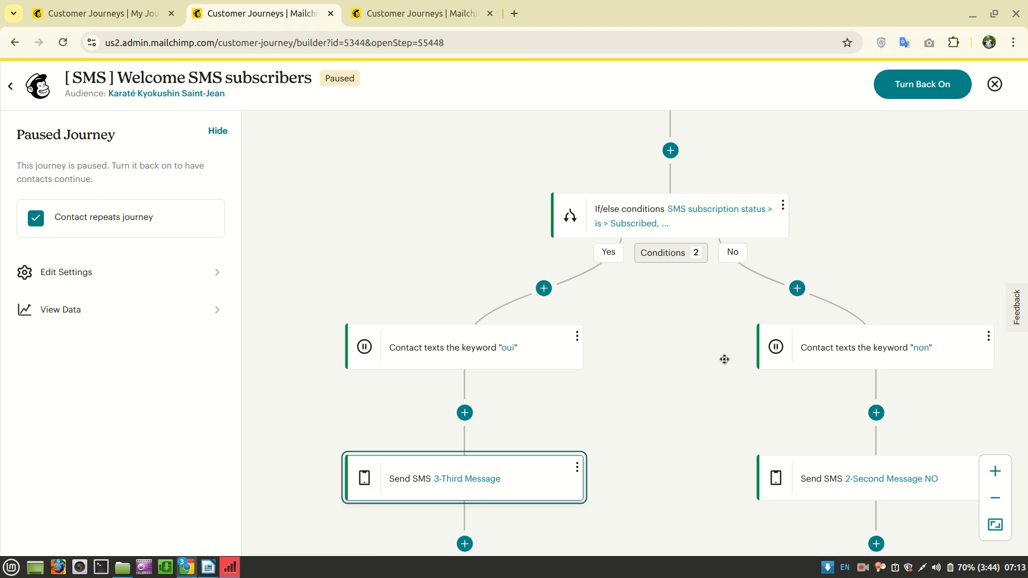
click(783, 207)
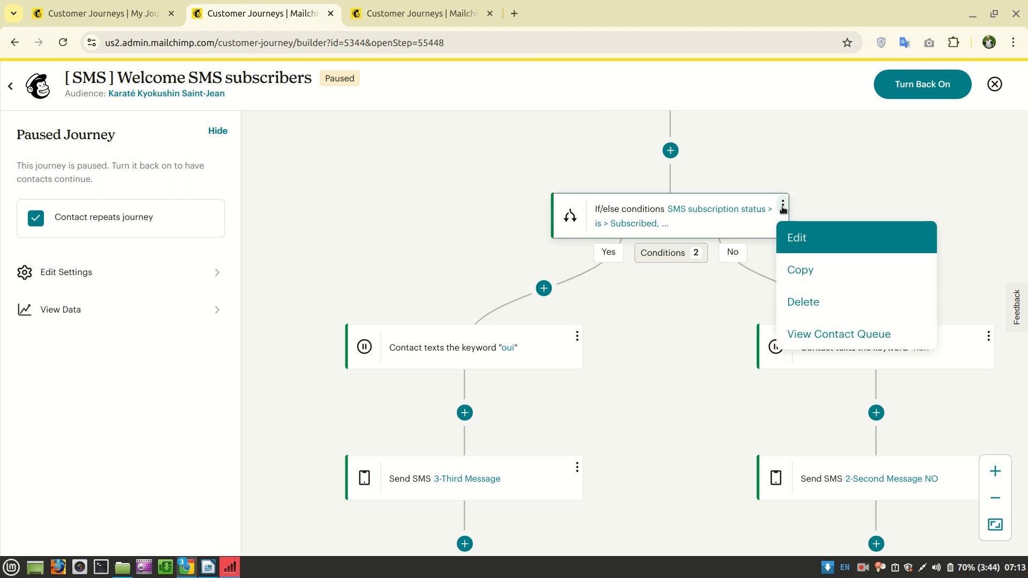
click(801, 272)
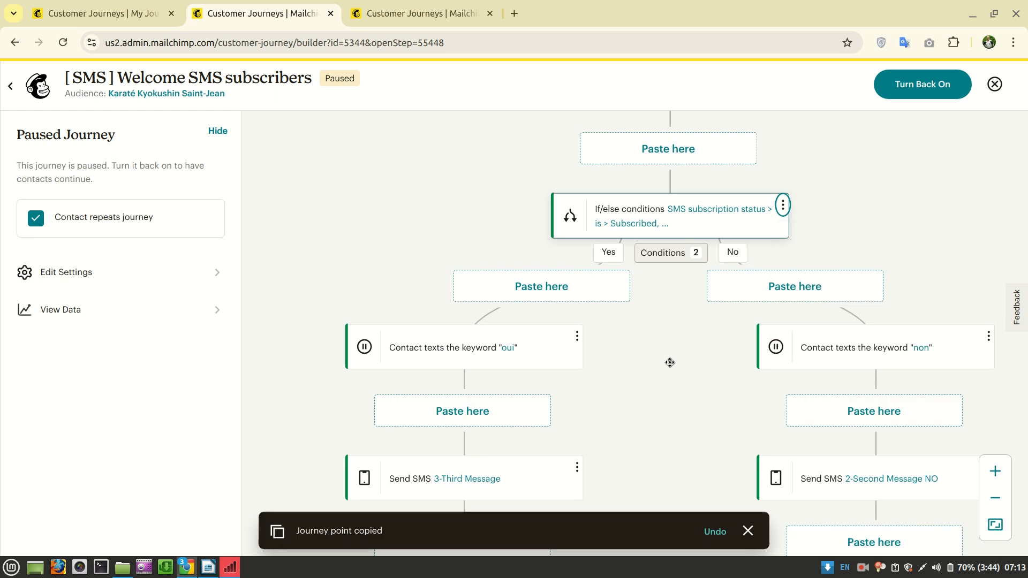
scroll(670, 360, down, 3)
click(478, 360)
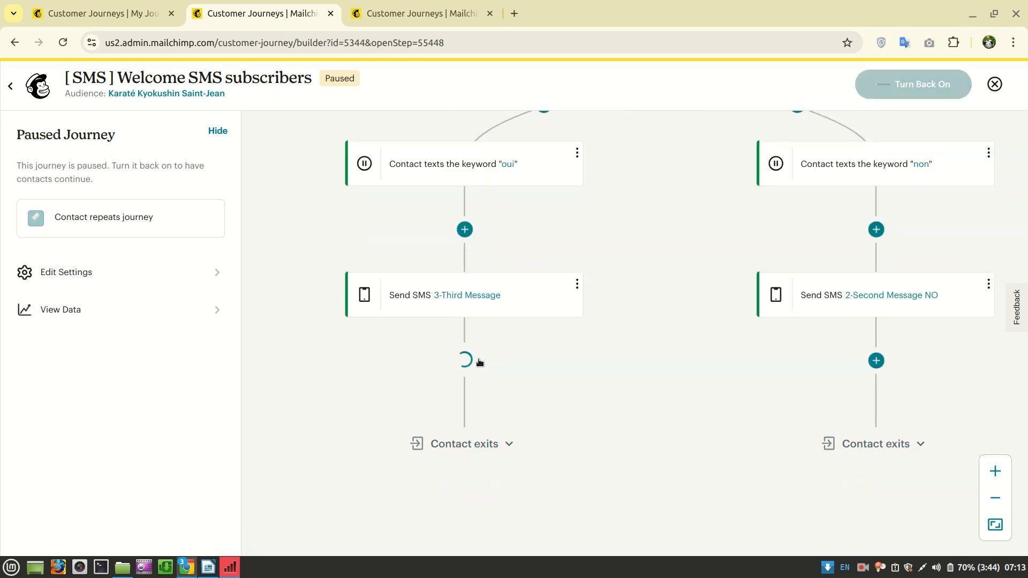
scroll(783, 339, down, 3)
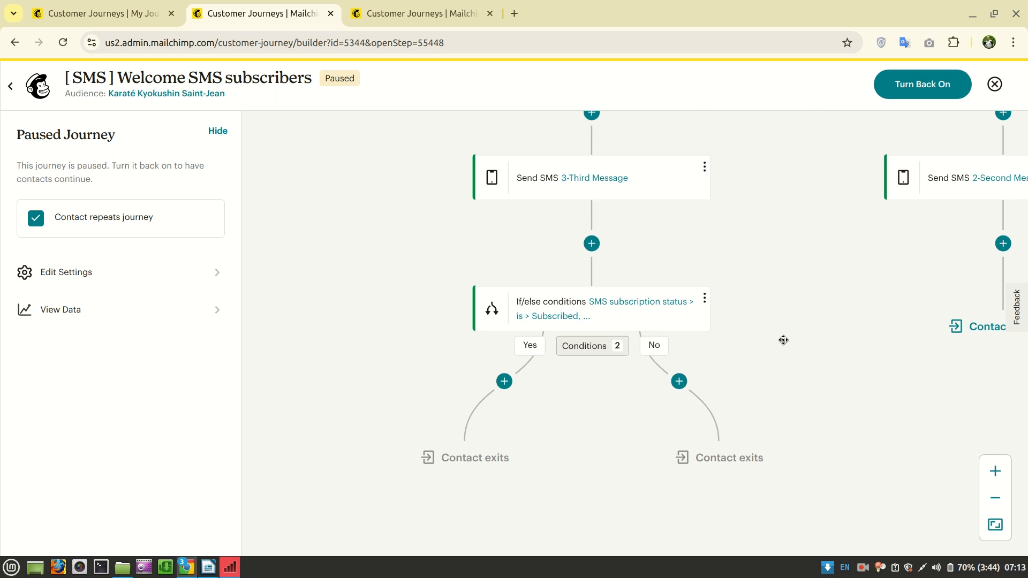
Step: Copy the "Contact texts the keyword oui" point and paste it on the Yes branch of the lower If/else split
scroll(784, 340, up, 8)
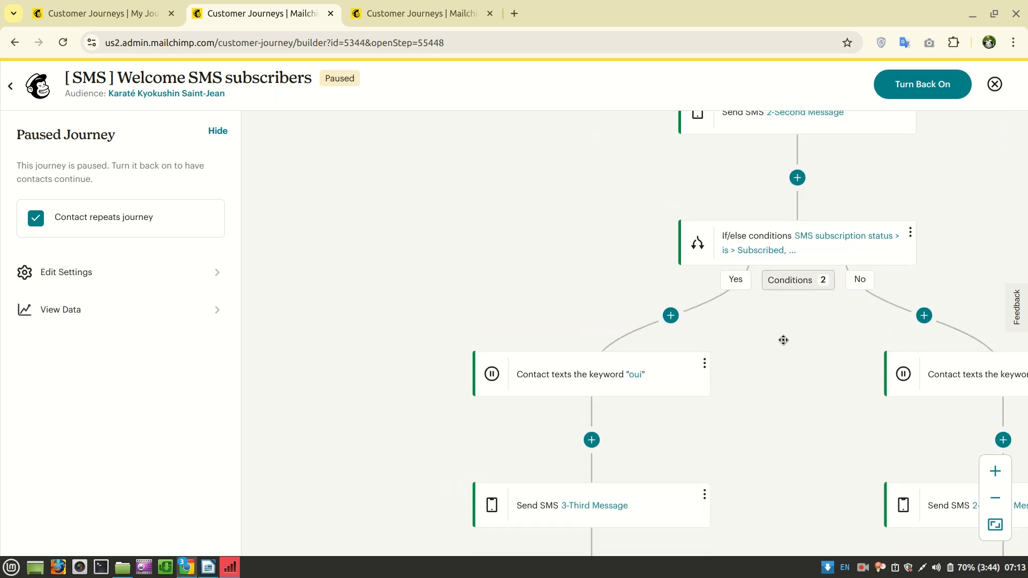
scroll(784, 340, down, 1)
click(705, 334)
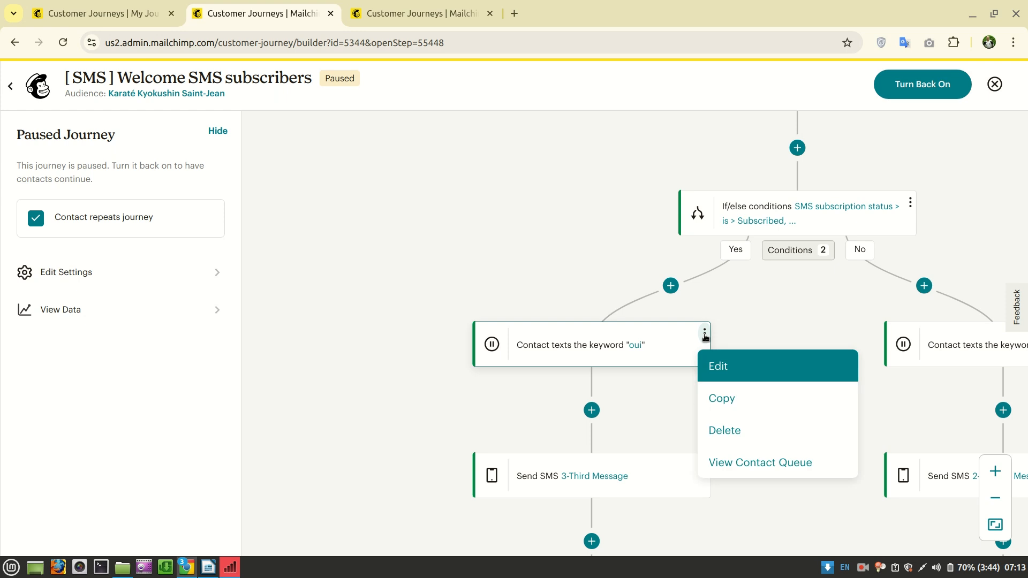
click(720, 398)
scroll(779, 416, down, 7)
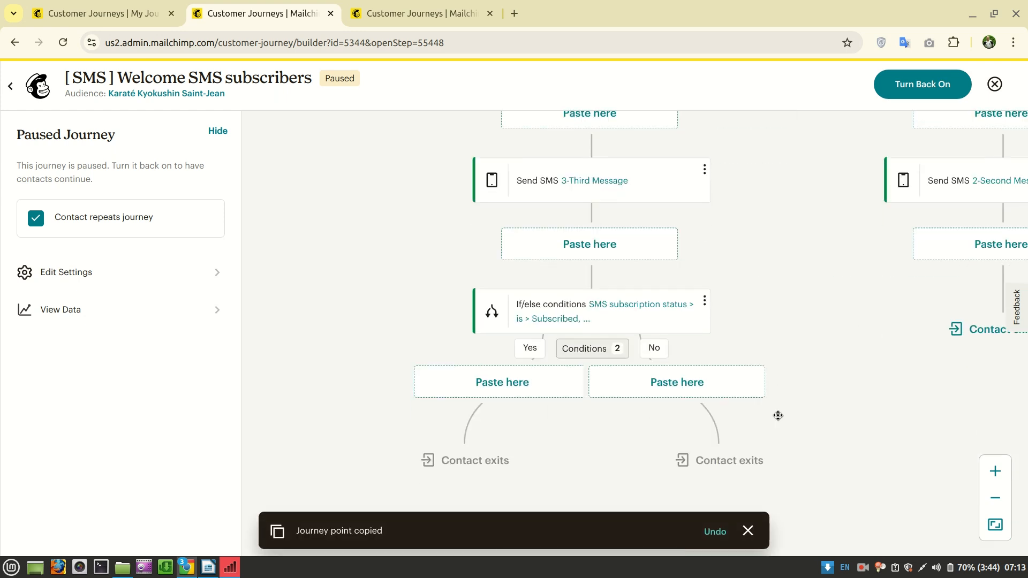
scroll(778, 416, down, 2)
click(492, 300)
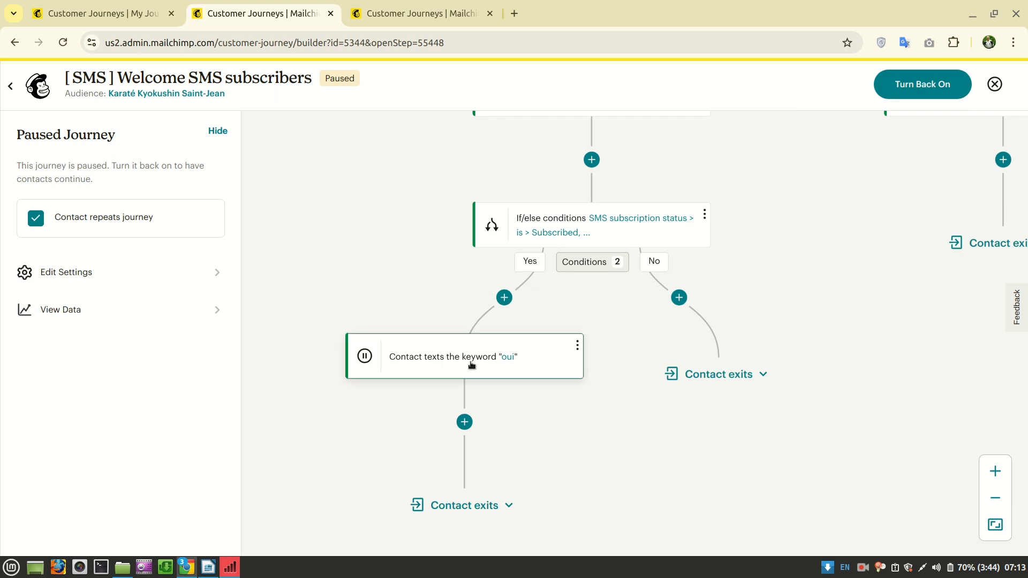
Step: Copy the 3-Third Message SMS point and paste it below the lower "oui" keyword point
scroll(628, 409, up, 2)
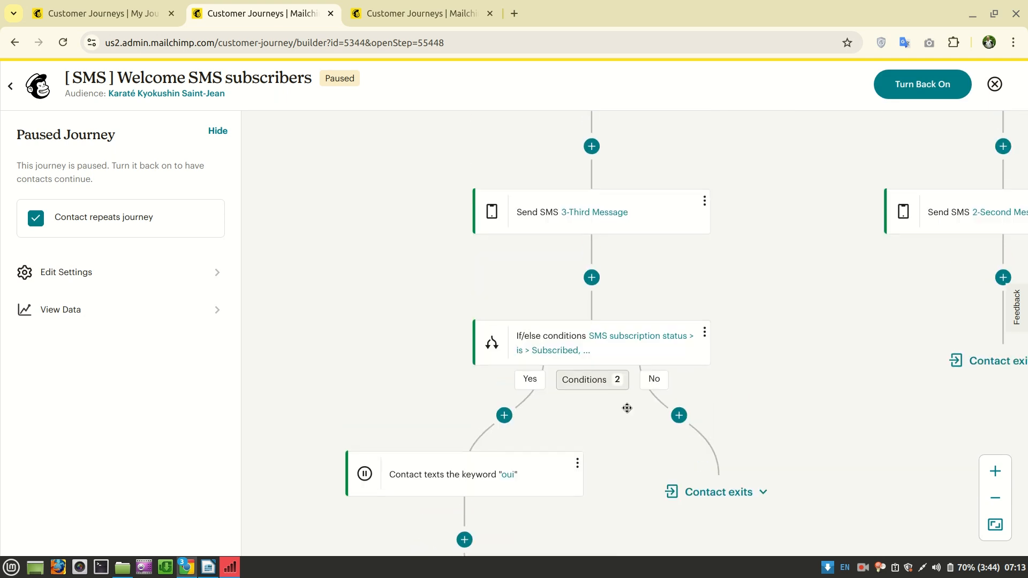
scroll(627, 408, up, 1)
click(703, 223)
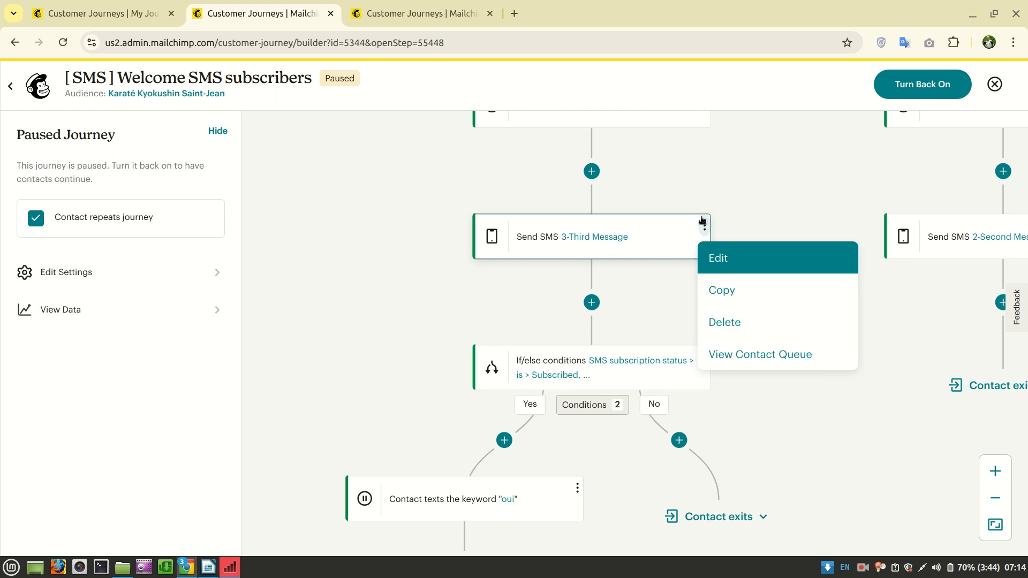
click(722, 290)
scroll(790, 315, down, 2)
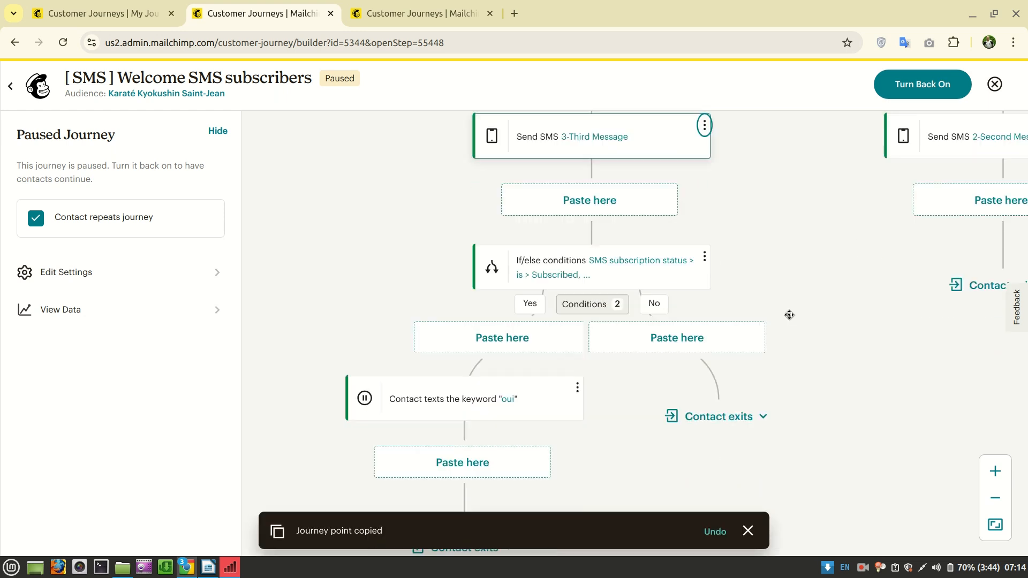
scroll(790, 315, down, 3)
click(443, 302)
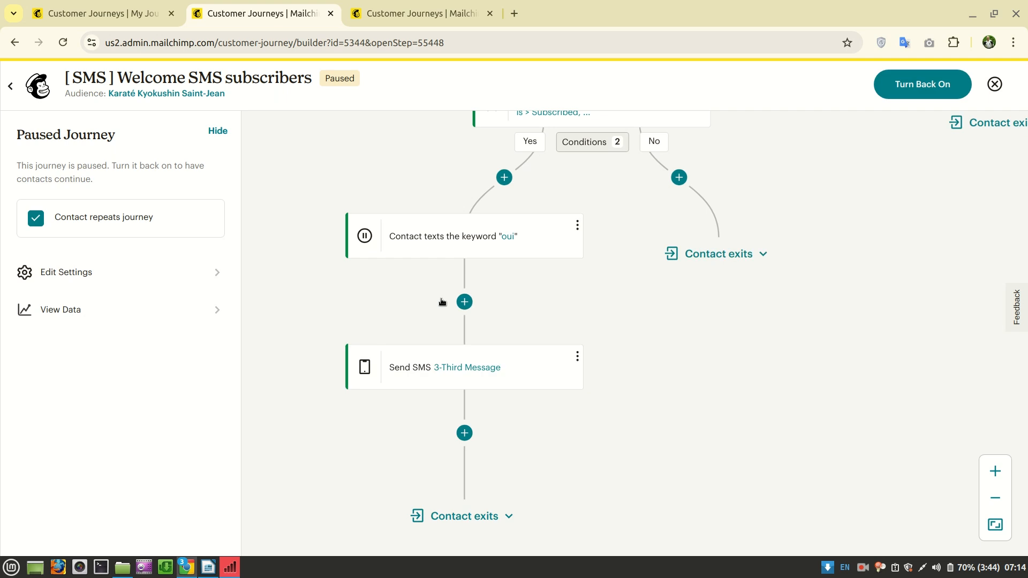
Step: Rename the pasted SMS below the lower "oui" keyword point to "4-Fourth Message", checking the wording against SMS INSCRIPTION.docx, and save the name
click(498, 367)
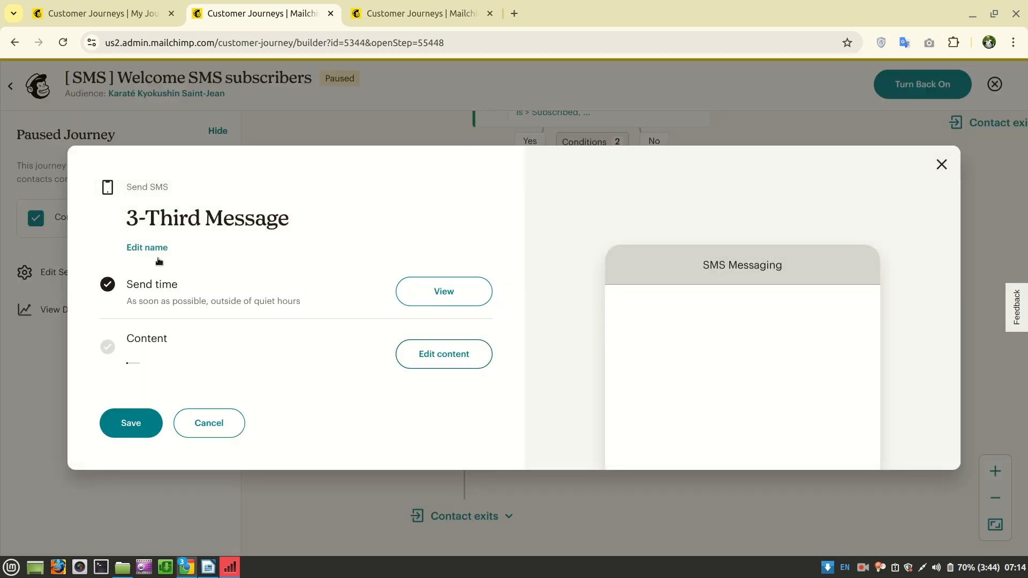
click(149, 239)
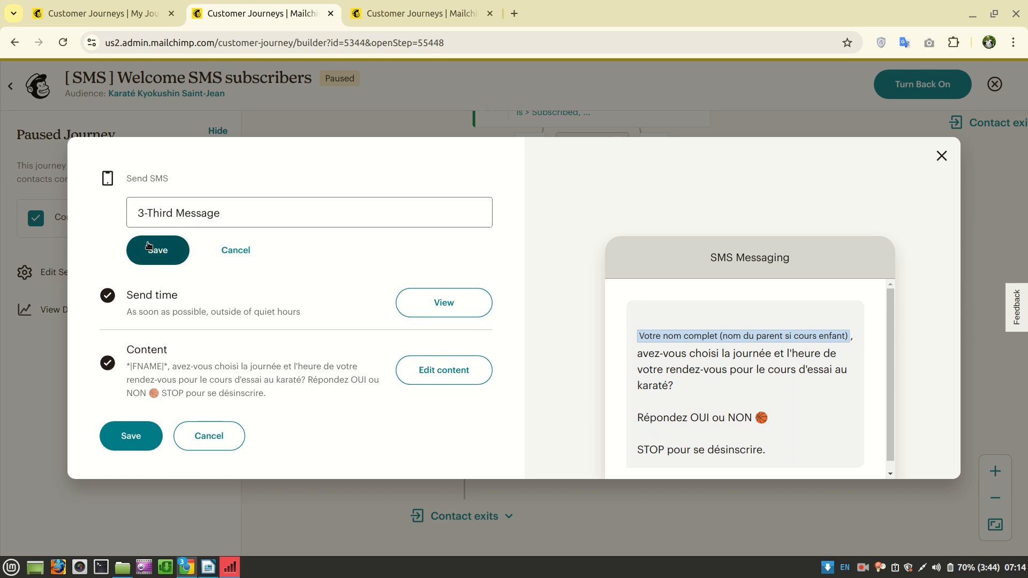
click(144, 218)
key(shift+End)
click(143, 212)
key(BackSpace)
text(4)
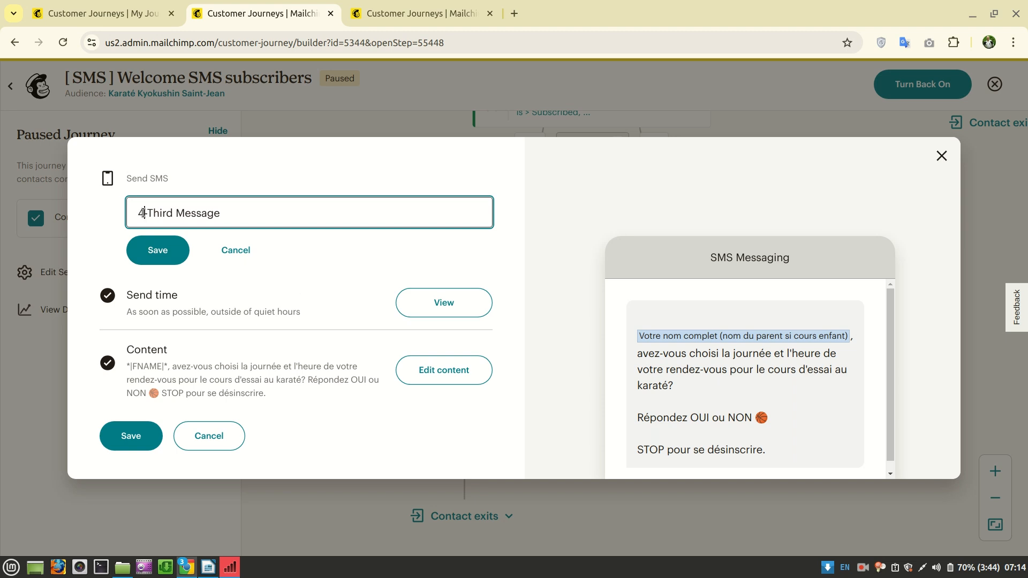
drag(172, 213, 150, 213)
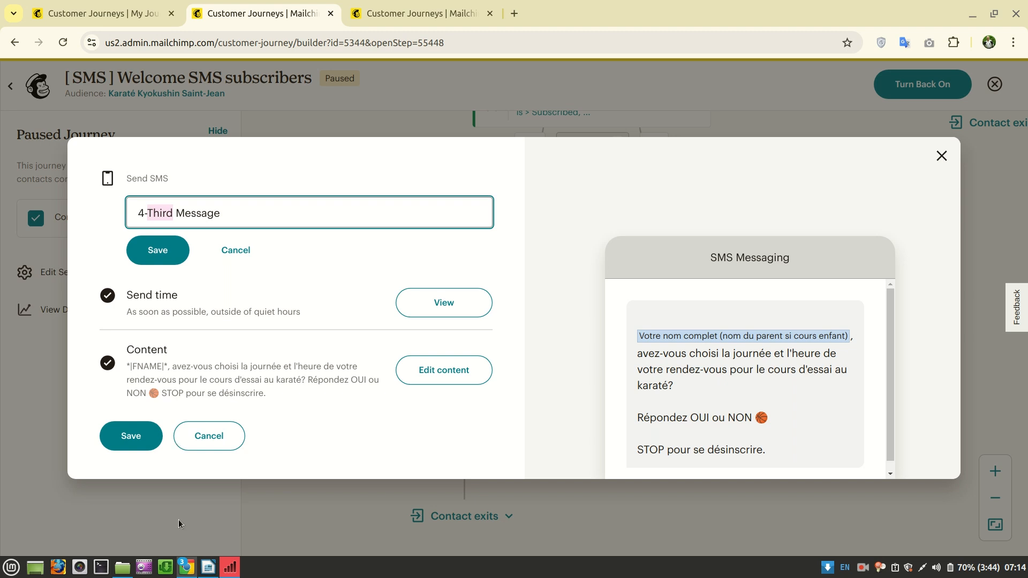
click(208, 568)
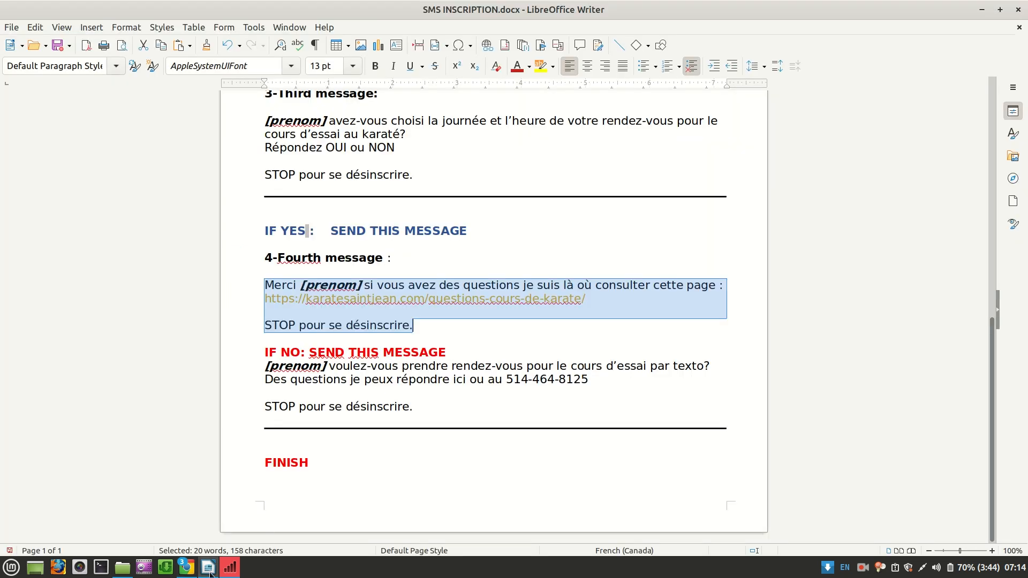
mouse_move(184, 572)
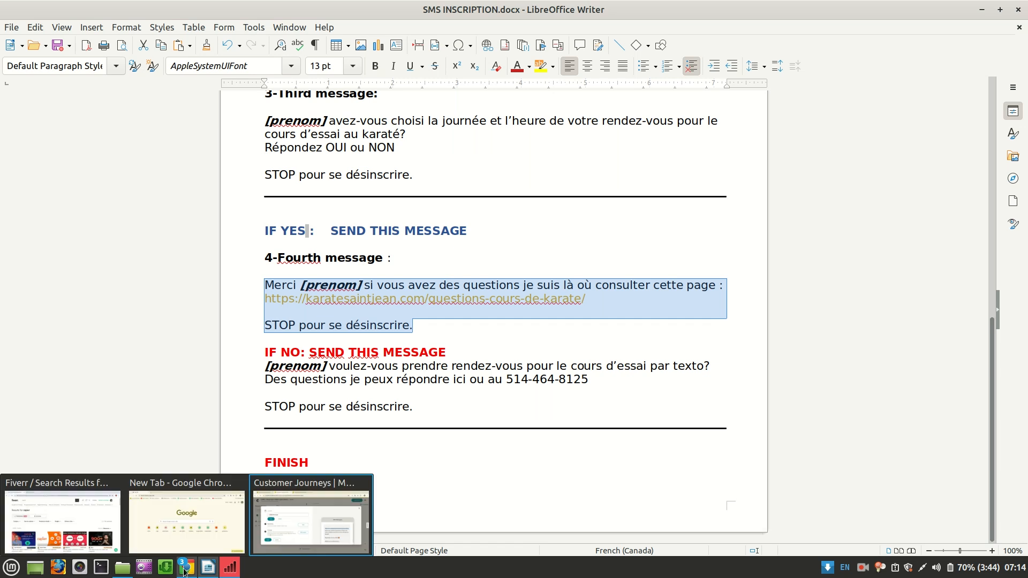
click(277, 542)
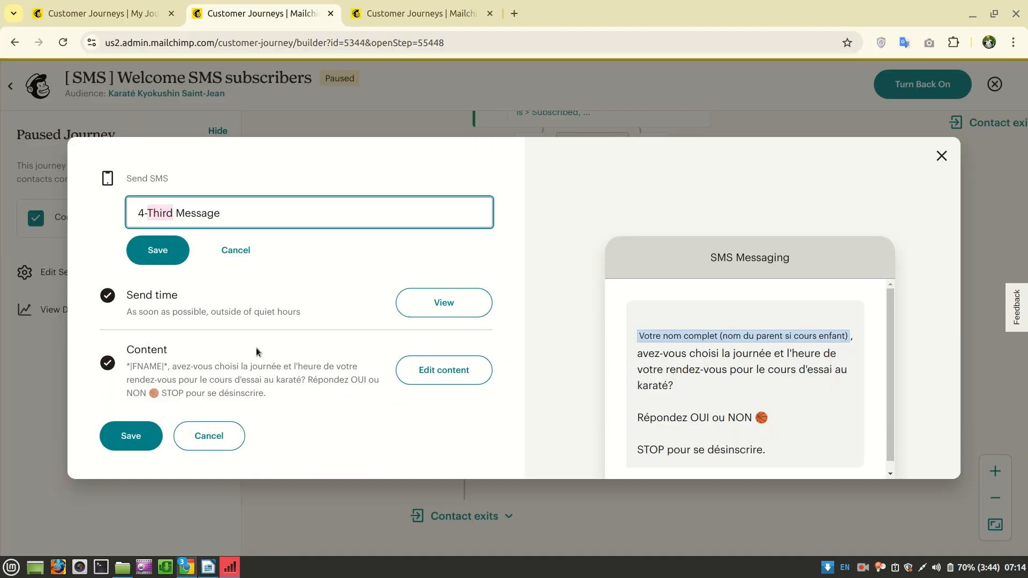
text(Fourth)
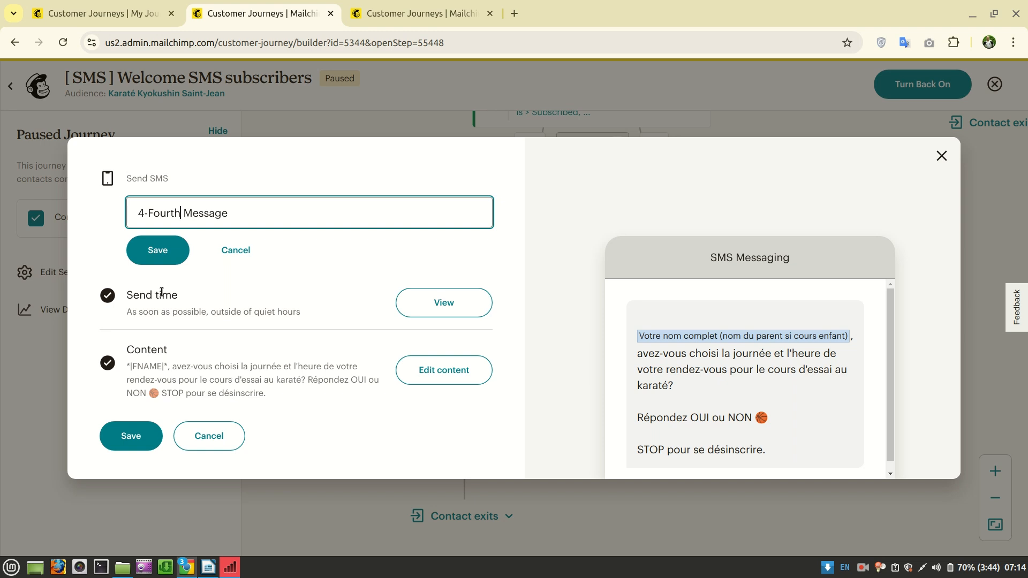
click(155, 250)
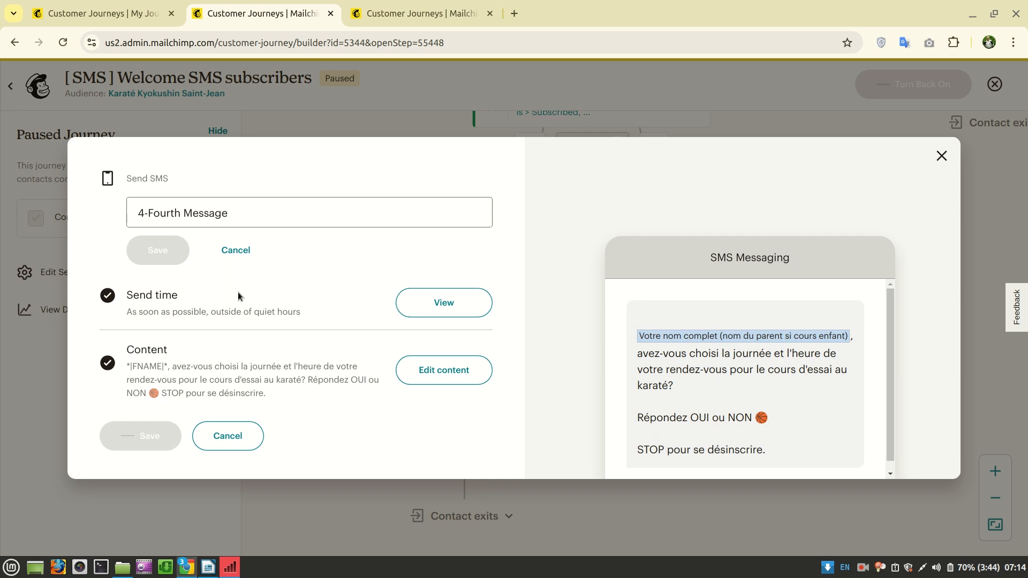
Step: Open the 4-Fourth Message content and replace the appointment question with the fourth message text copied from the script document
click(438, 352)
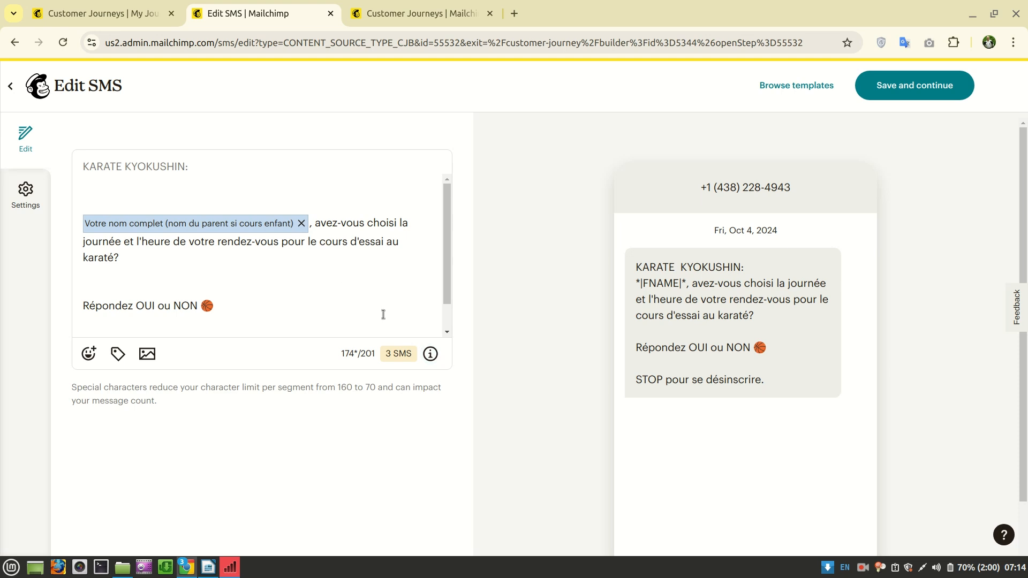
drag(314, 227, 328, 273)
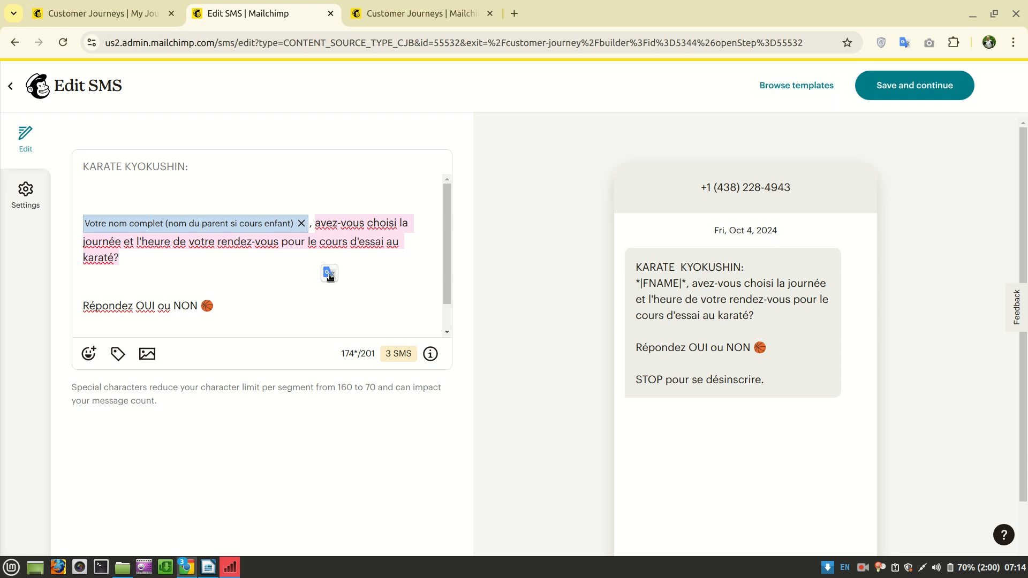
key(ctrl+v)
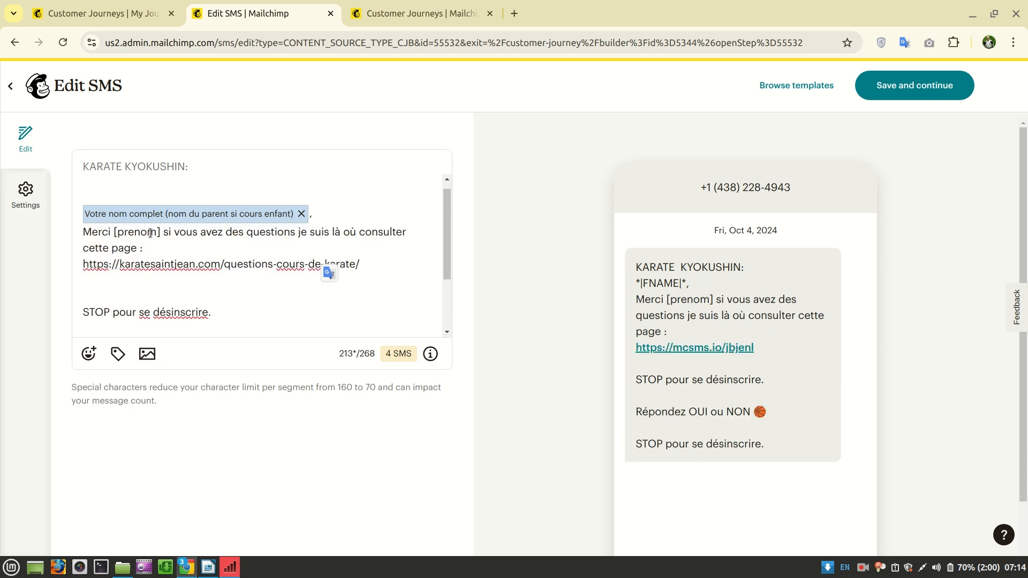
Step: Remove the name merge tag and comma before "Merci", keeping the message text on a new line under the sender prefix
click(110, 233)
click(83, 234)
key(BackSpace)
key(BackSpace)
key(BackSpace)
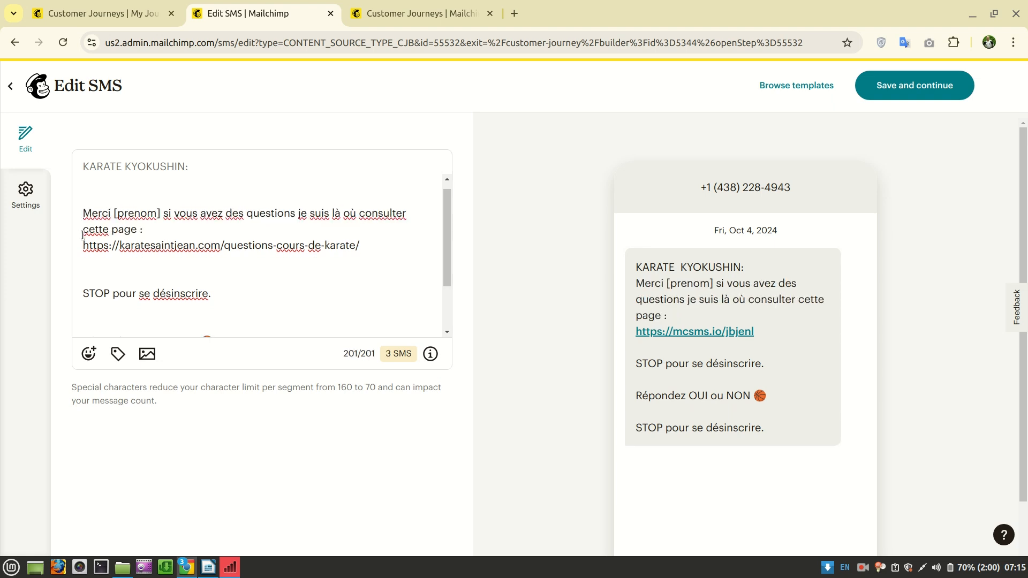
scroll(83, 234, down, 1)
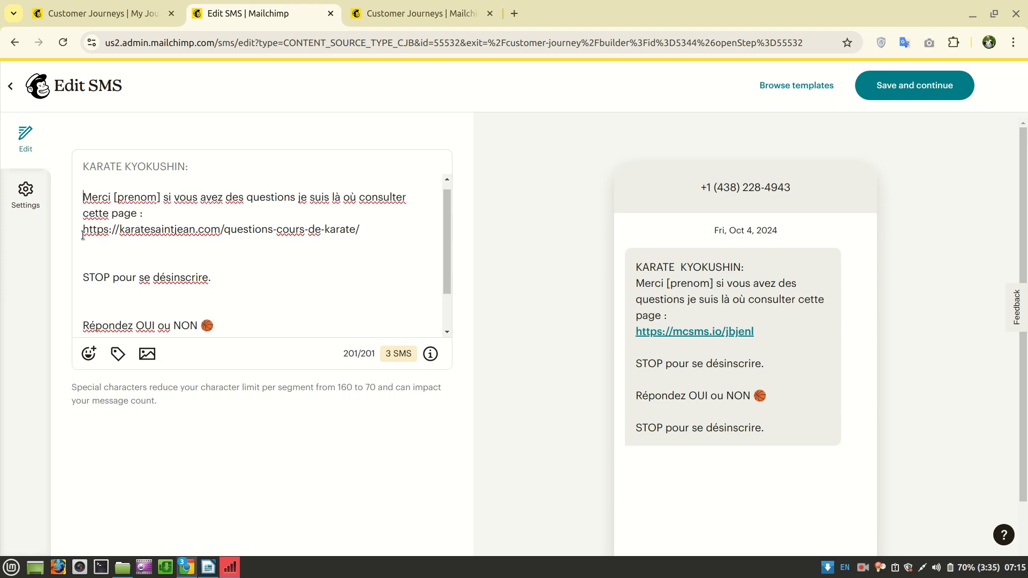
key(BackSpace)
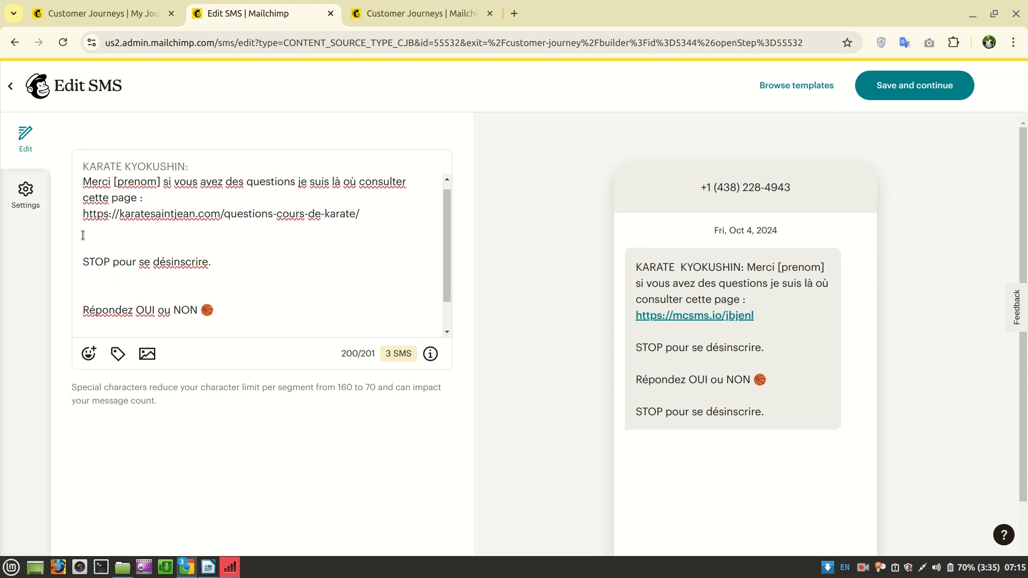
key(Return)
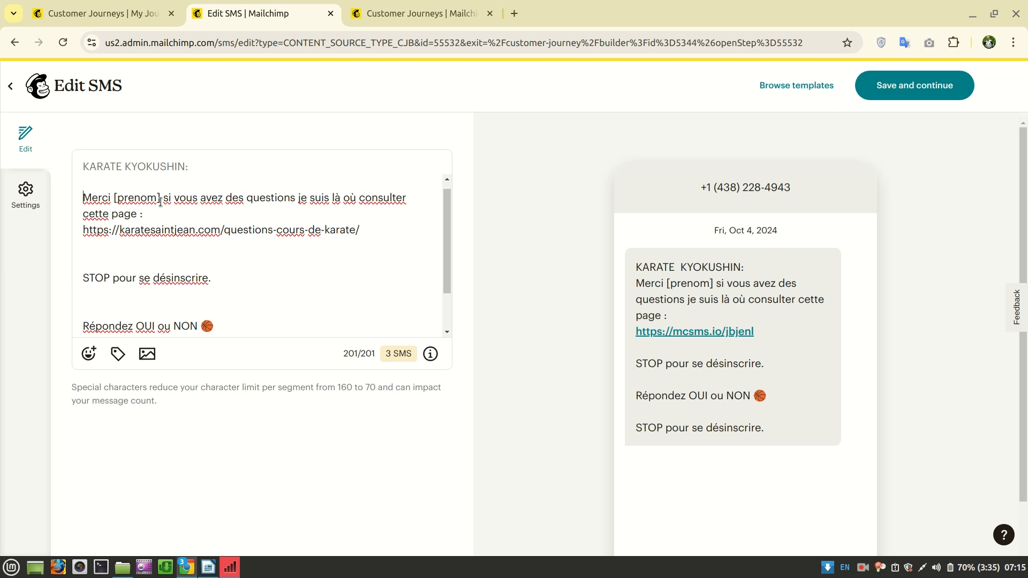
Step: Replace the [prenom] placeholder after "Merci" with the *|FNAME|* merge tag followed by a comma
drag(159, 199, 115, 198)
key(BackSpace)
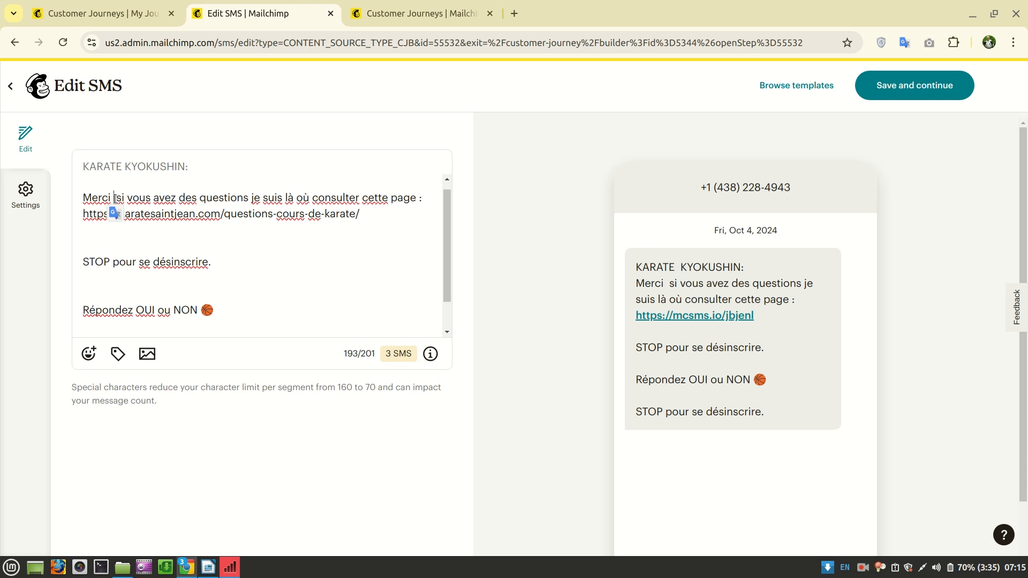
text(*)
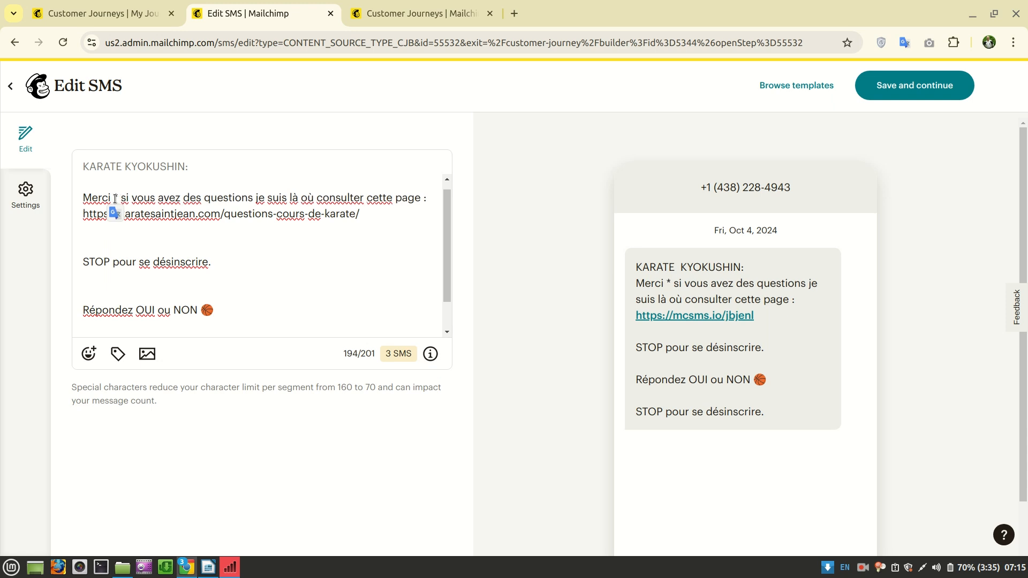
text(|)
text(FNAM)
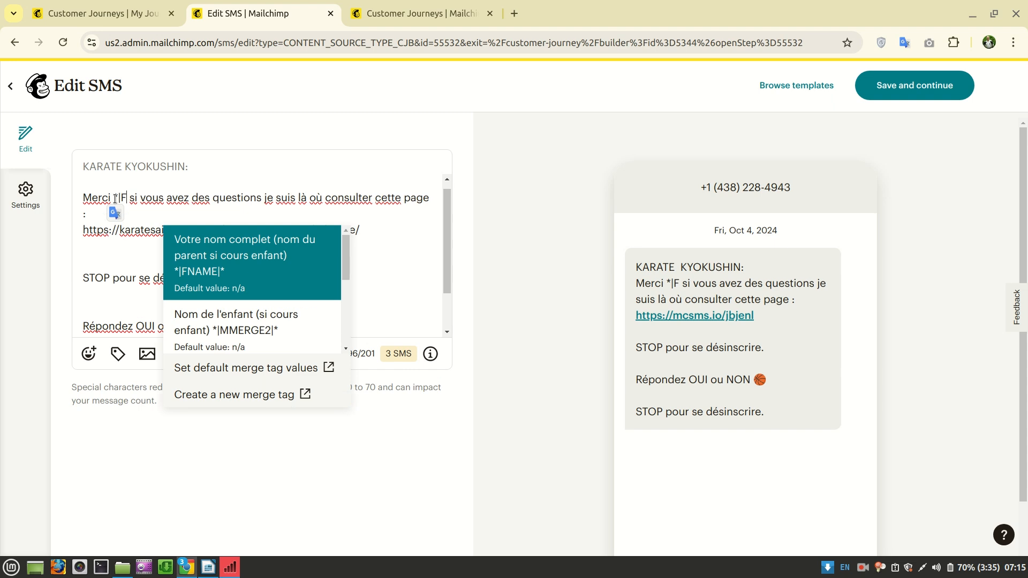
text(E)
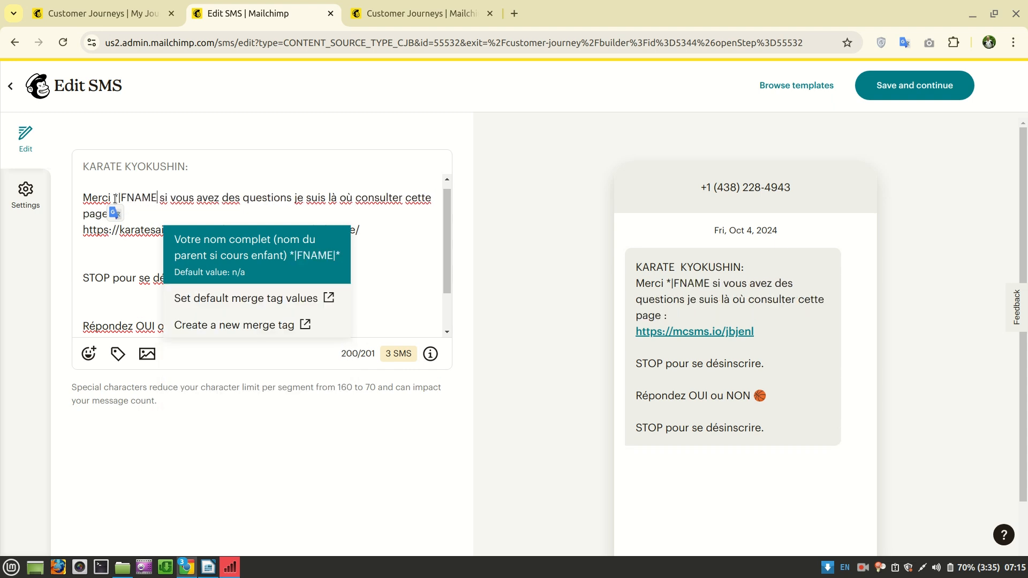
text(|*)
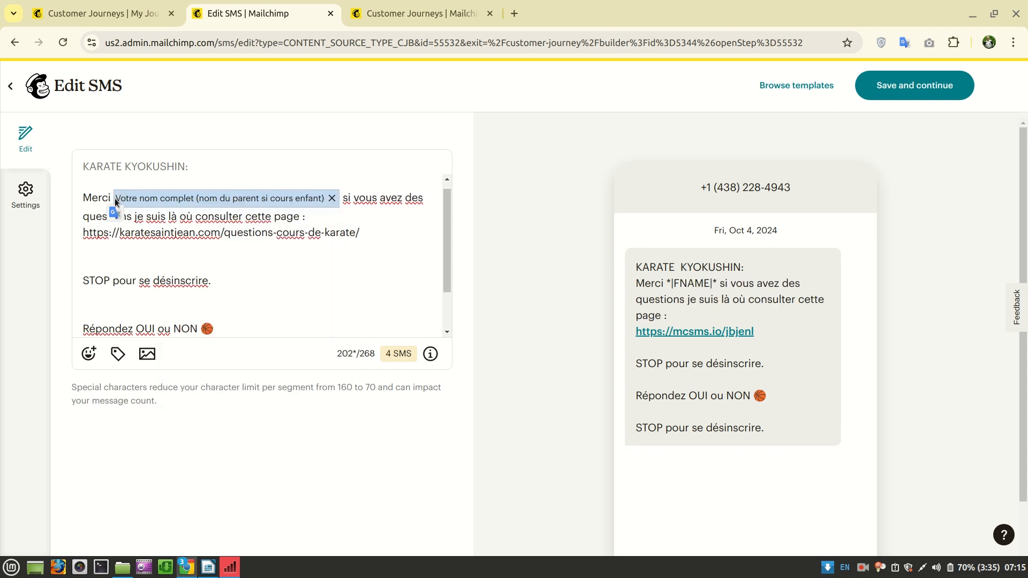
text(,)
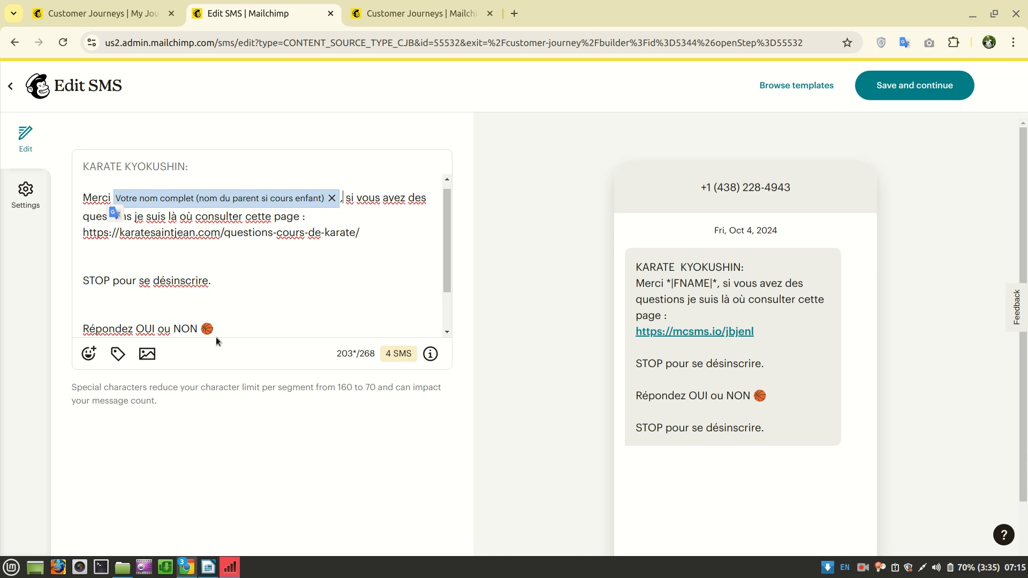
Step: Copy the basketball emoji from the OUI/NON line to after "cette page :" and add a blank line before the questions-cours-de-karate link
scroll(212, 329, down, 1)
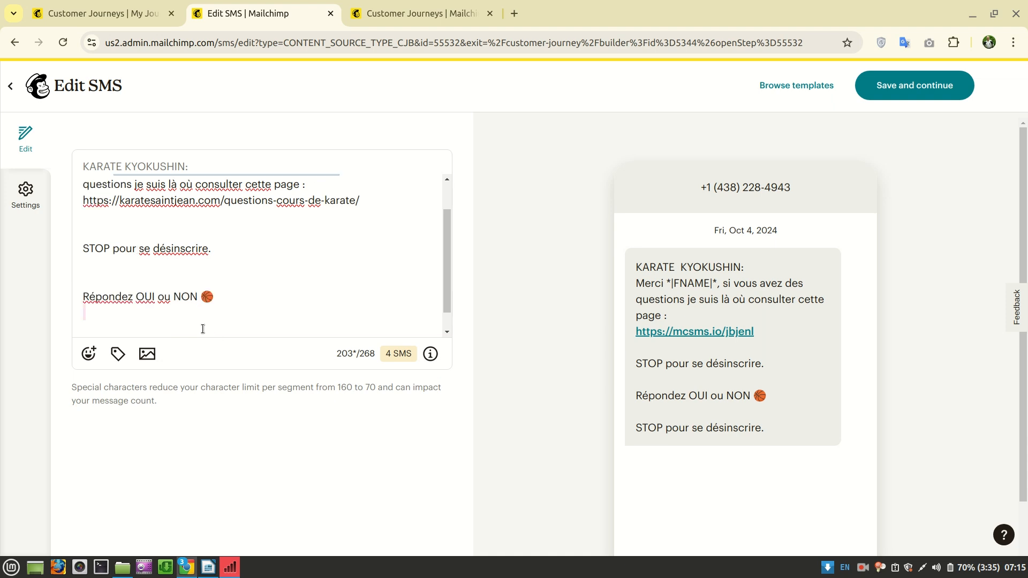
drag(203, 328, 211, 324)
click(227, 290)
drag(214, 274, 204, 272)
key(ctrl+c)
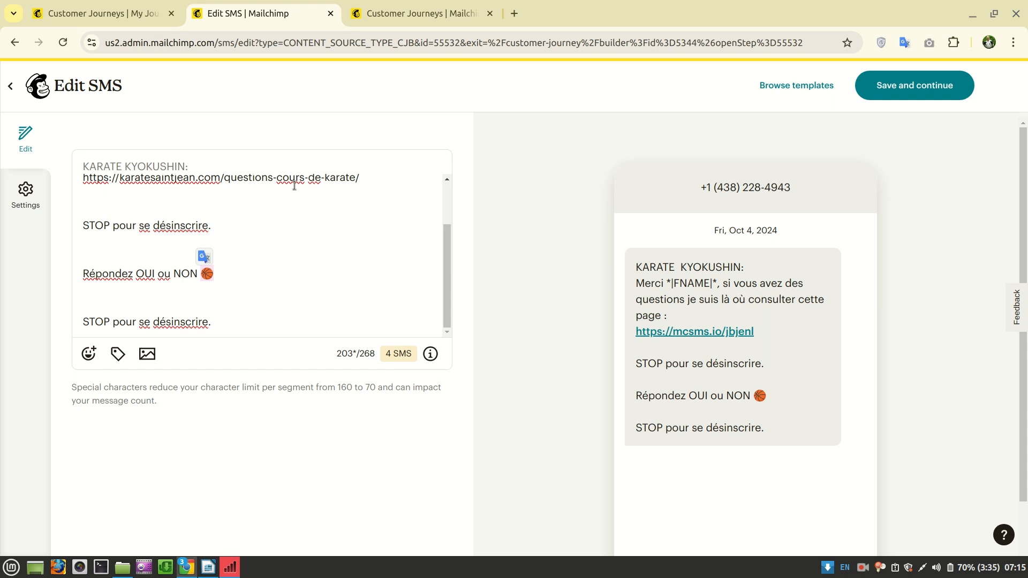
scroll(291, 222, up, 2)
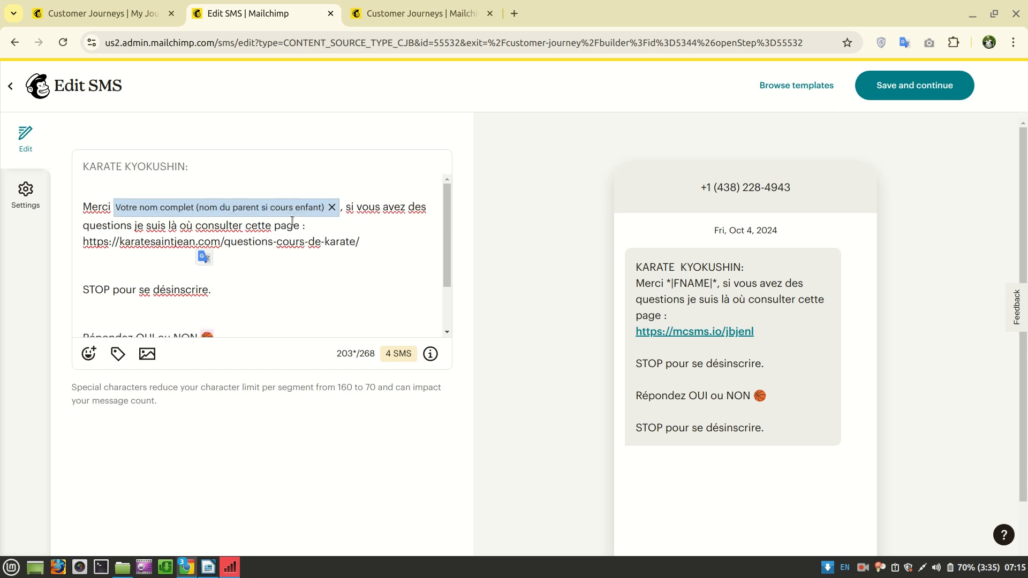
click(325, 227)
key(ctrl+v)
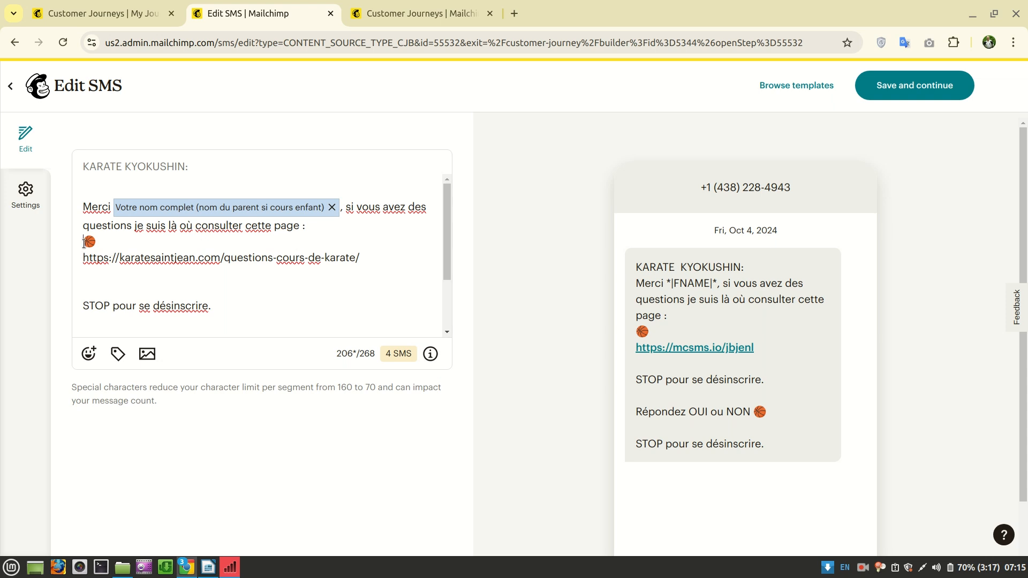
key(BackSpace)
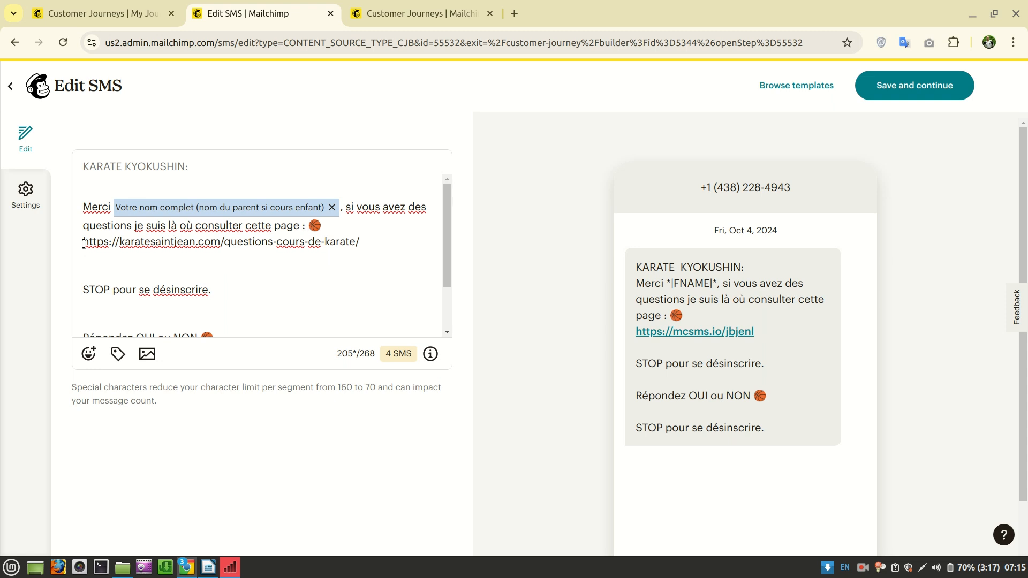
click(325, 226)
key(Return)
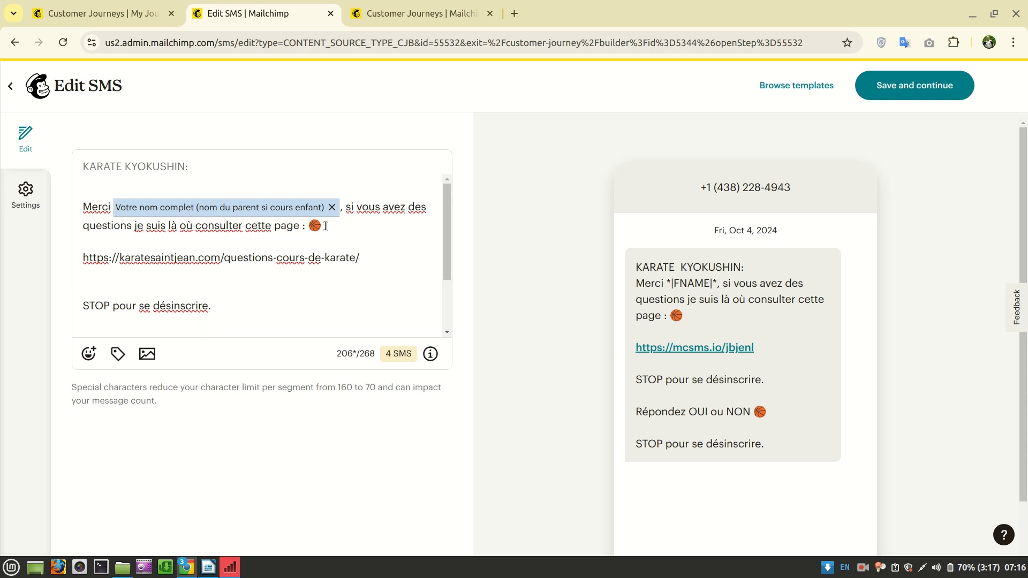
Step: Delete the leftover "Répondez OUI ou NON" line, the duplicate STOP line and the trailing empty lines from the message
scroll(304, 279, down, 2)
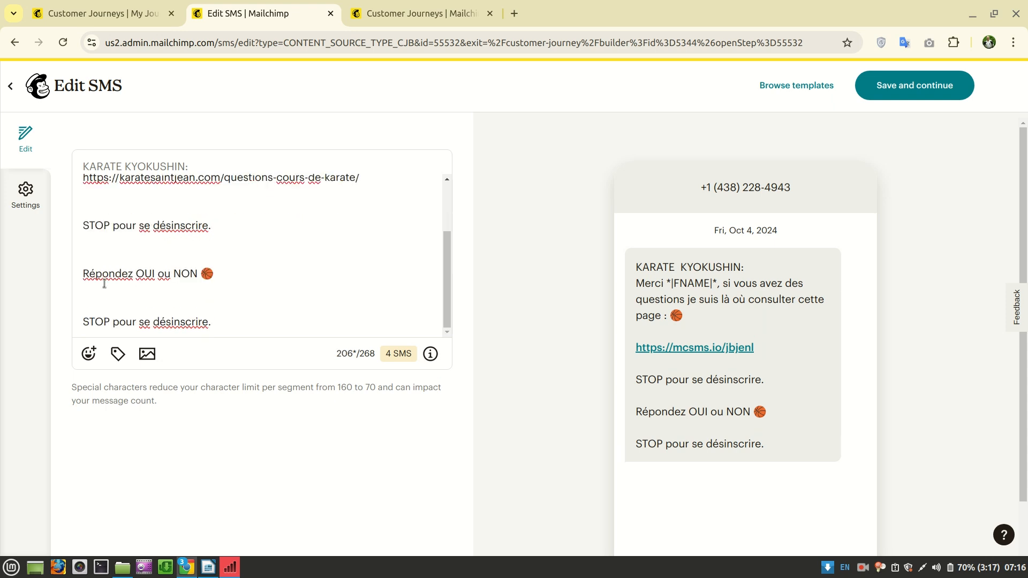
click(83, 271)
drag(84, 274, 232, 344)
key(BackSpace)
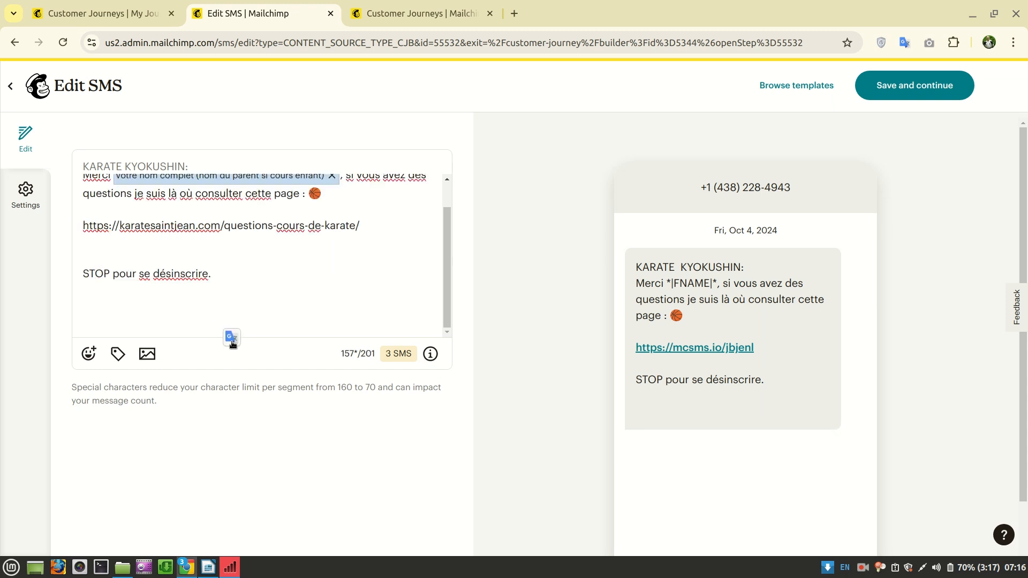
key(BackSpace)
key(BackSpace)
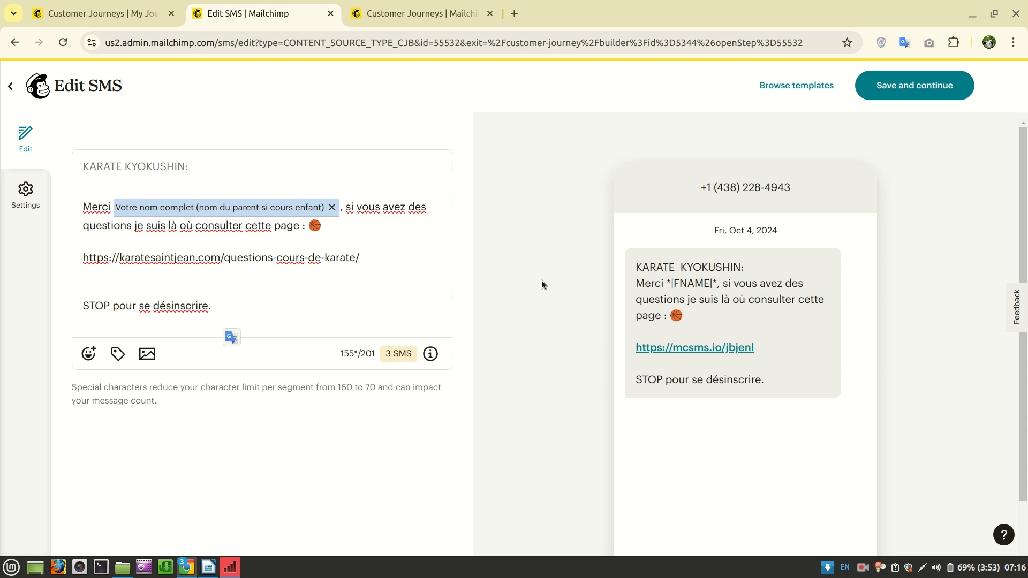
Step: Move the basketball emoji from after "cette page :" to the end of the "STOP pour se désinscrire." line
click(335, 236)
drag(312, 231, 319, 232)
key(ctrl+c)
key(BackSpace)
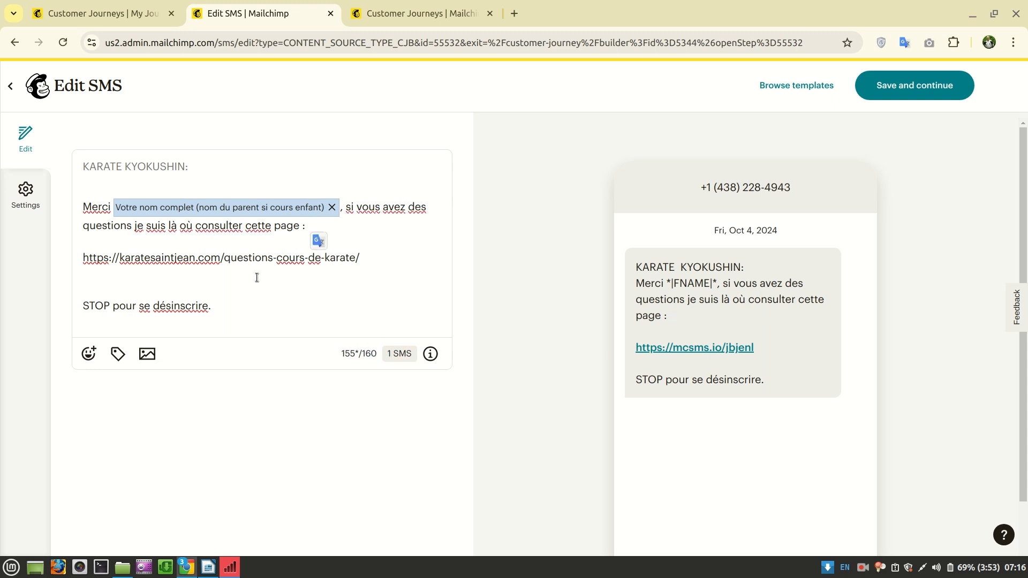
click(82, 260)
click(235, 303)
key(ctrl+v)
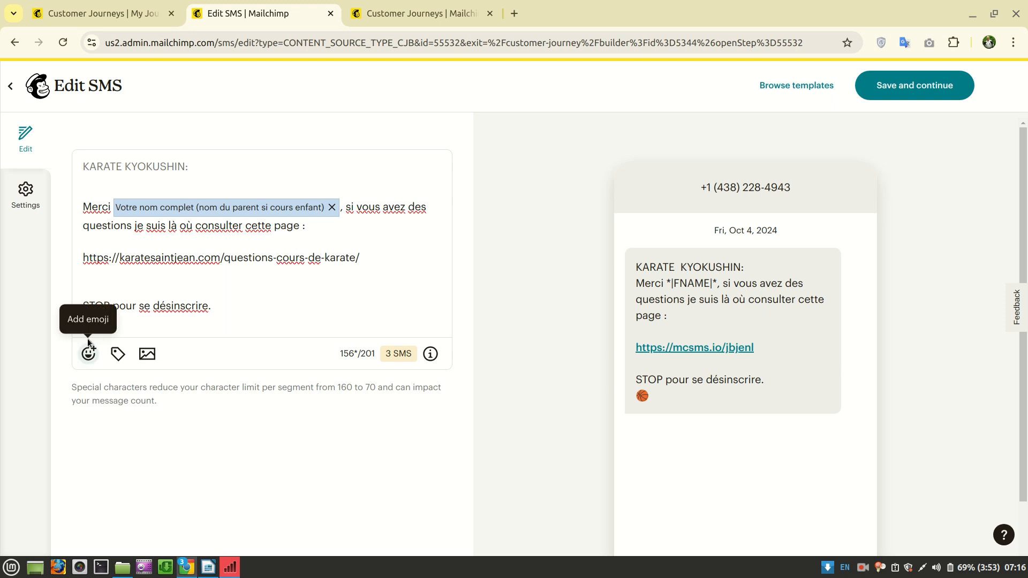
click(80, 322)
key(BackSpace)
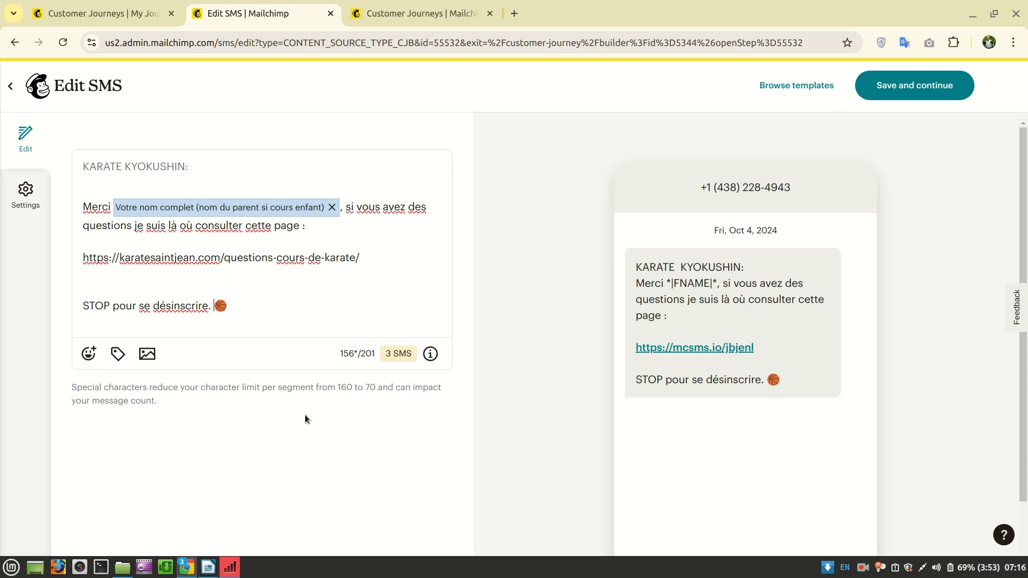
Step: Check the message against SMS INSCRIPTION.docx, and save both its content and the 4-Fourth Message journey point in Mailchimp
mouse_move(208, 567)
click(222, 519)
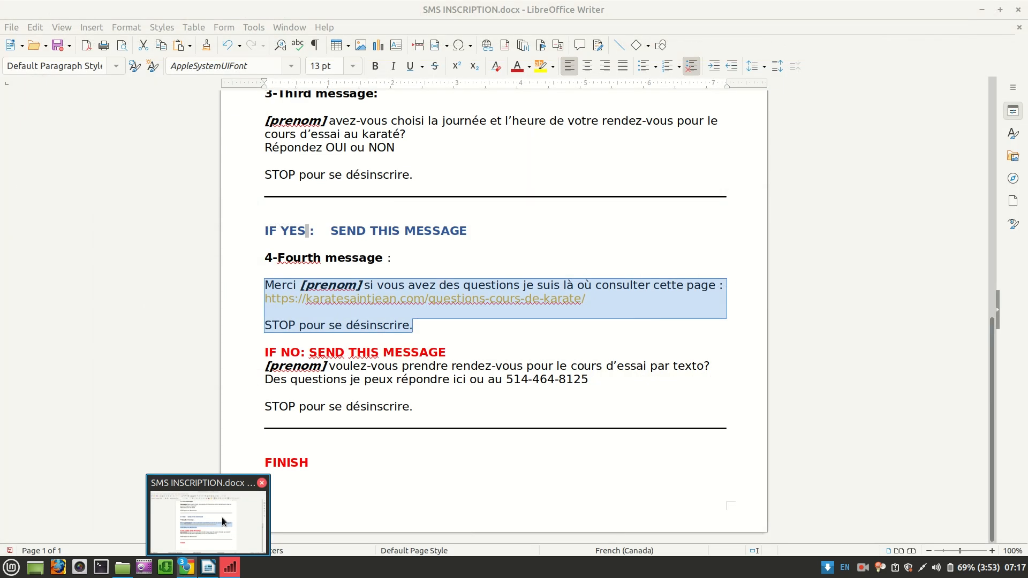
click(222, 517)
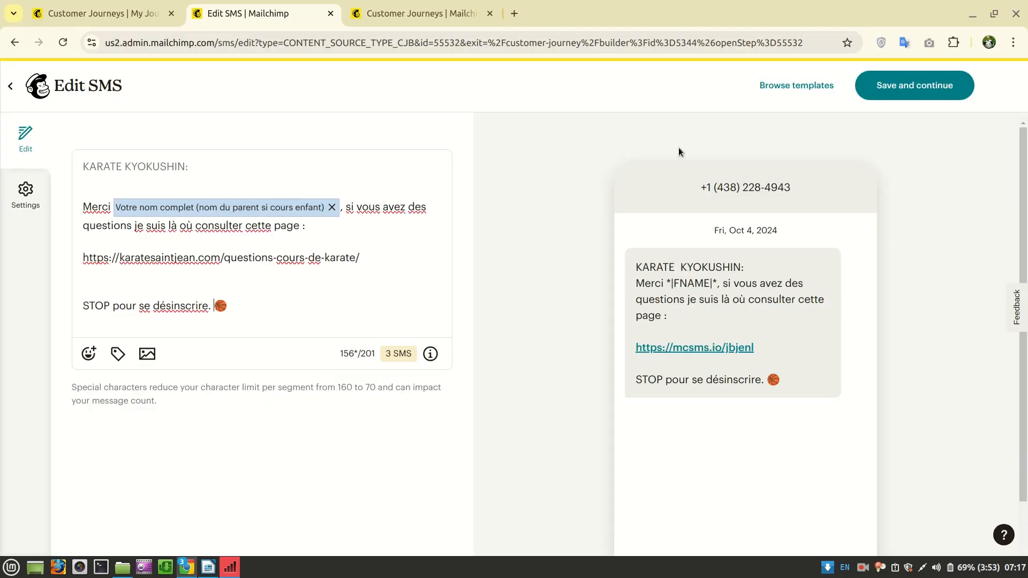
click(907, 88)
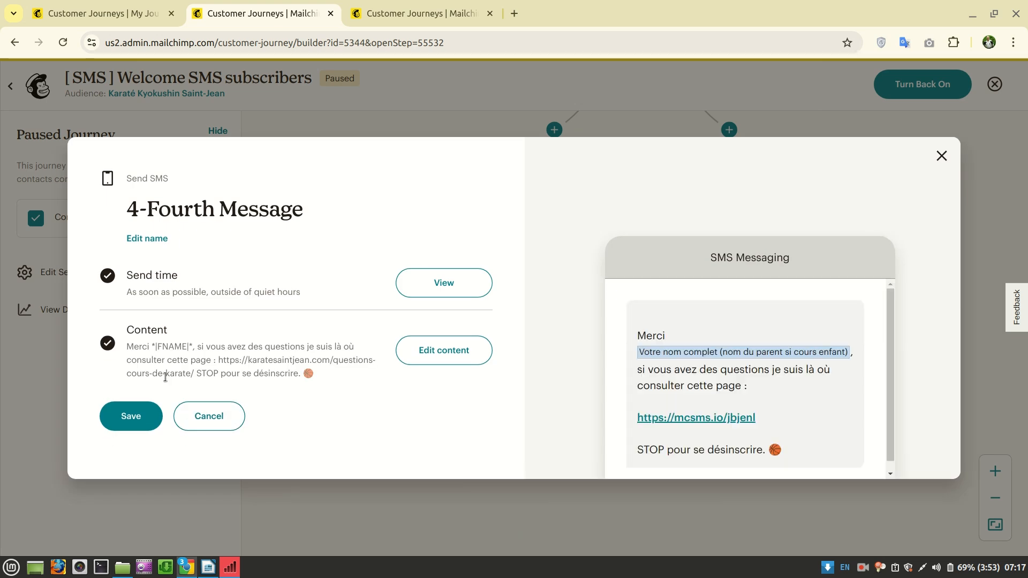
click(121, 424)
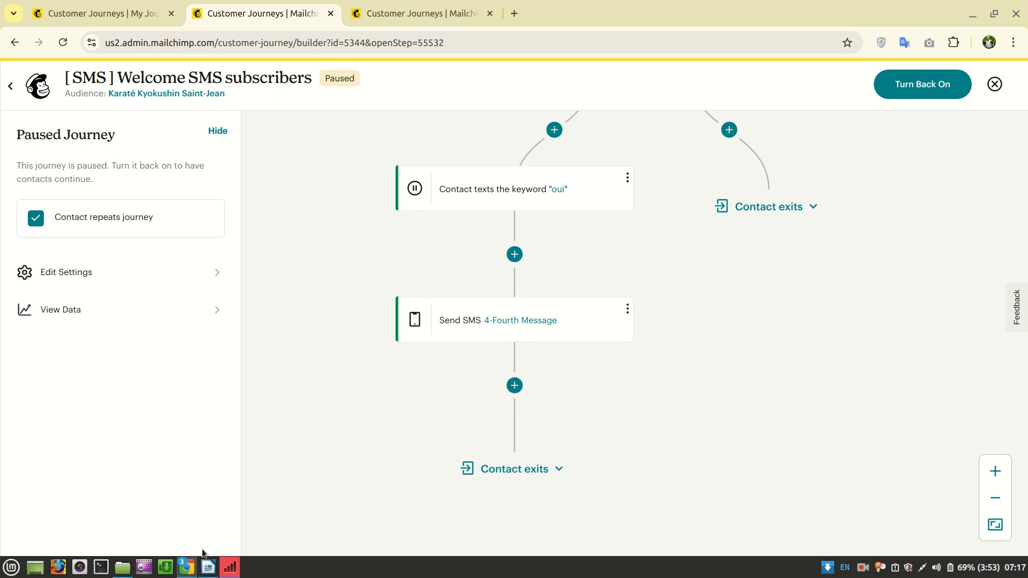
Step: Select the IF NO message through its STOP line in SMS INSCRIPTION.docx and return to the Mailchimp journey
mouse_move(206, 575)
click(214, 513)
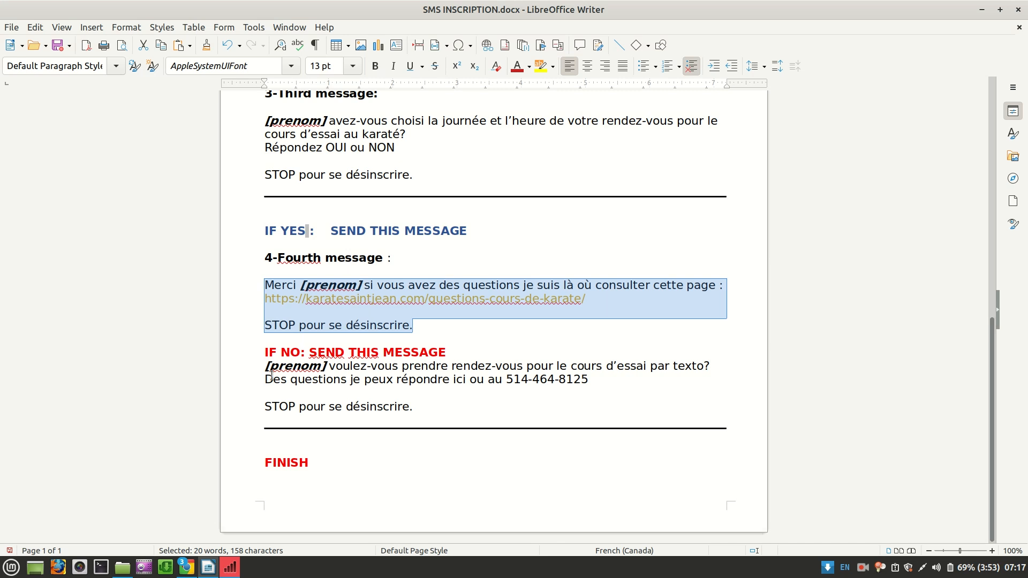
drag(265, 370, 407, 418)
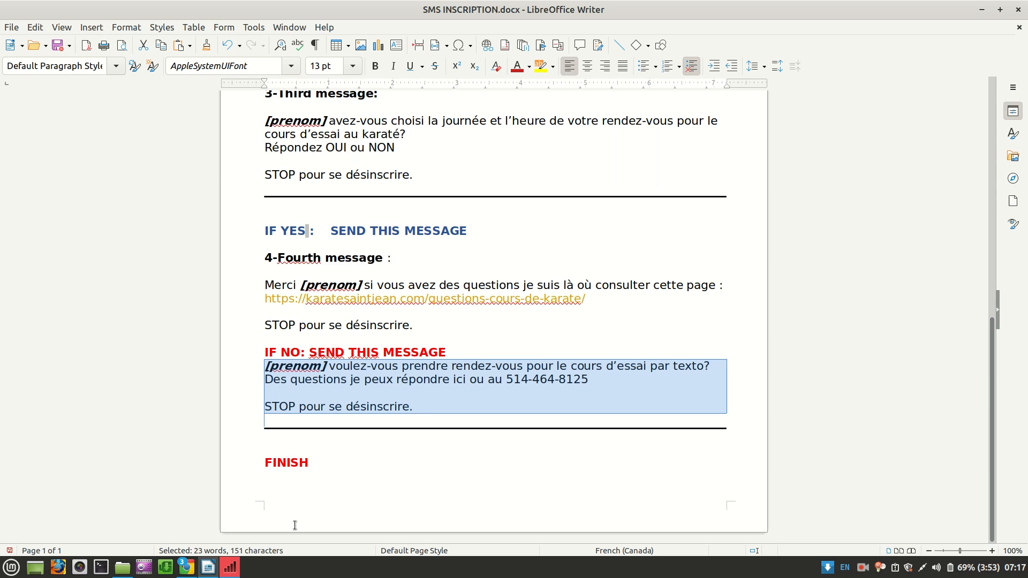
mouse_move(186, 567)
click(263, 532)
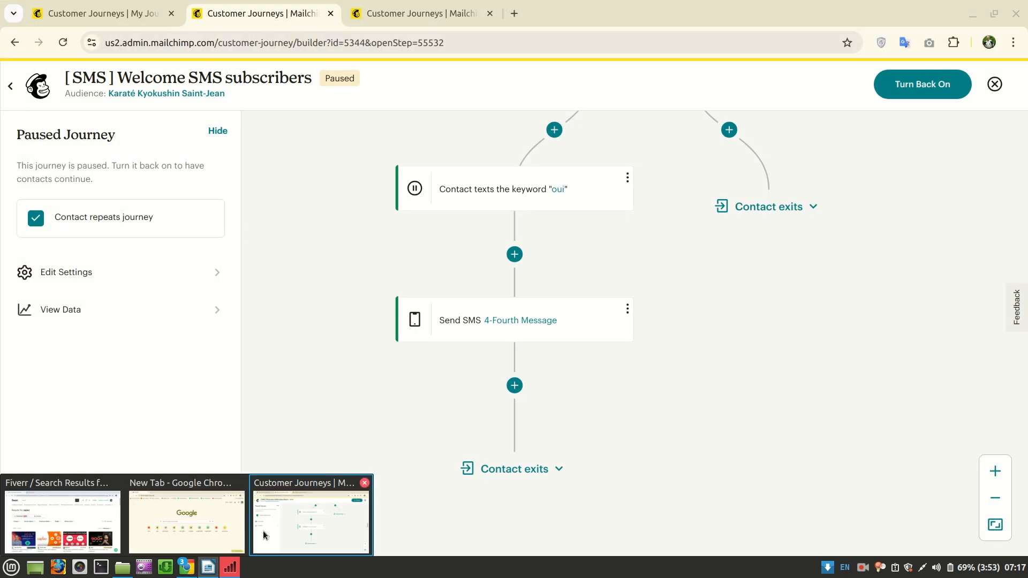
Step: Copy the existing "non" keyword point into the No branch of the if/else condition below 3-Third Message
scroll(835, 280, up, 6)
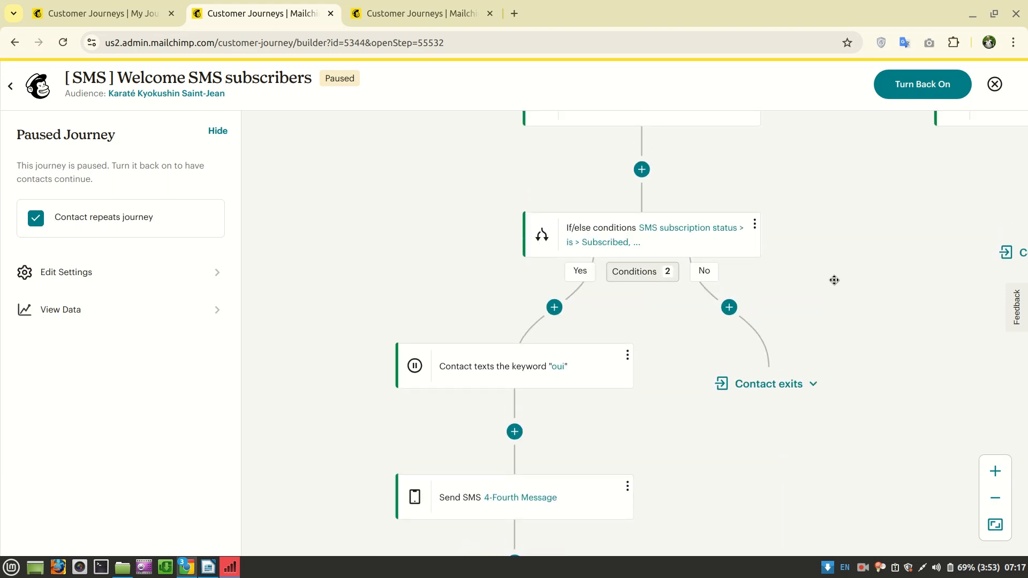
scroll(834, 280, right, 4)
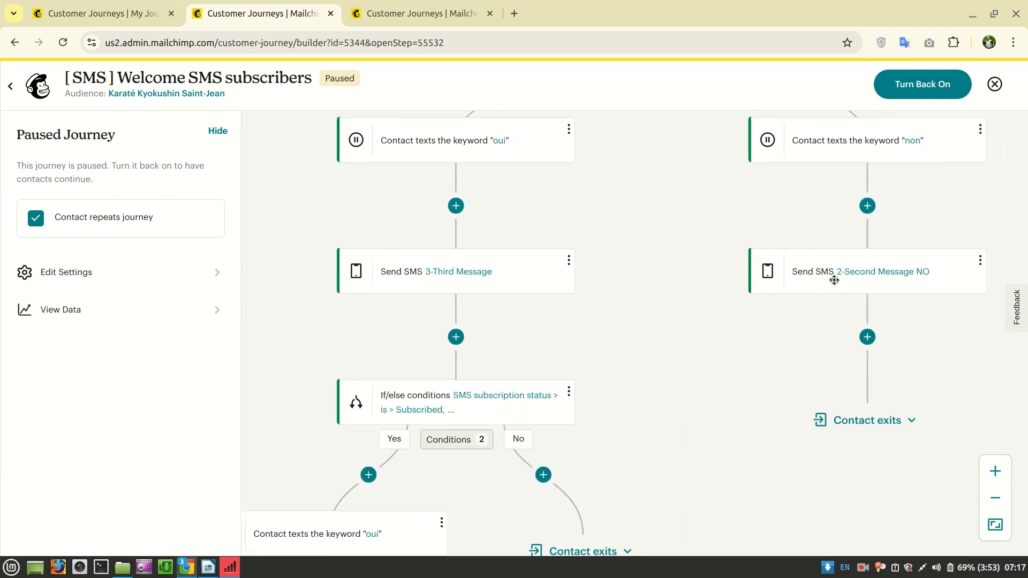
click(976, 134)
click(892, 196)
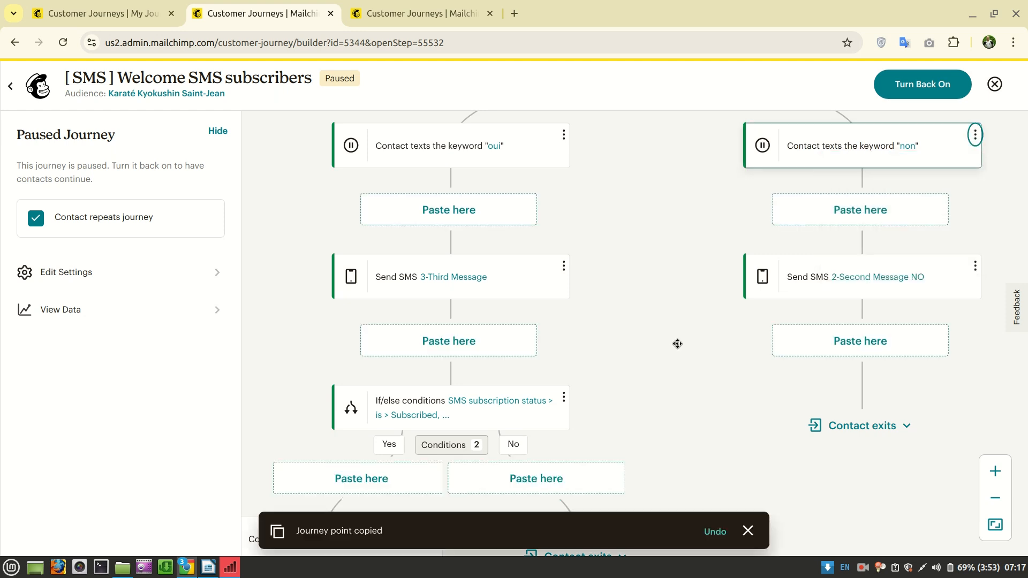
scroll(677, 344, down, 6)
scroll(611, 265, up, 3)
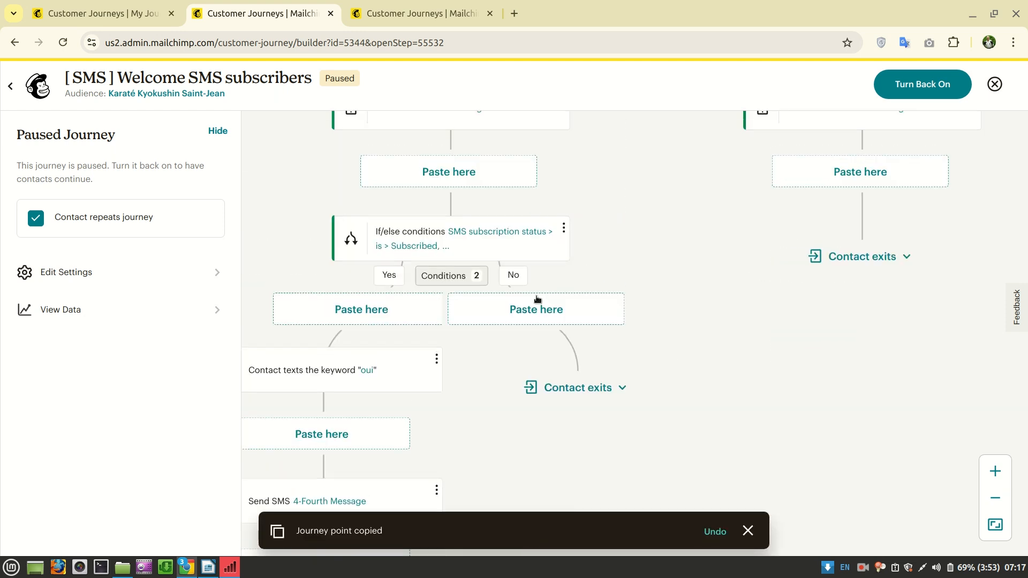
click(524, 309)
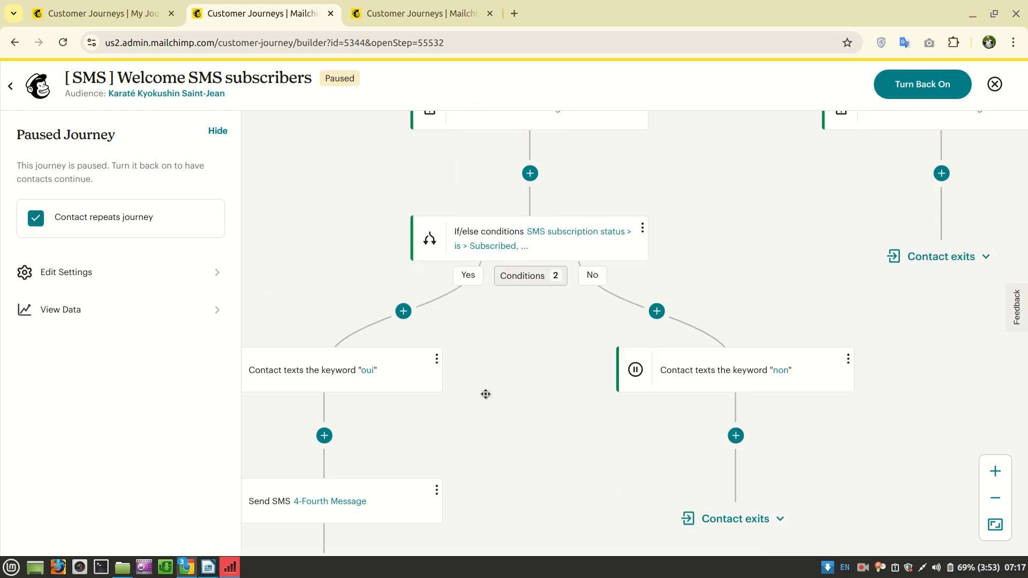
Step: Copy the 4-Fourth Message SMS and paste it below the new "non" keyword point
scroll(448, 437, down, 1)
click(437, 394)
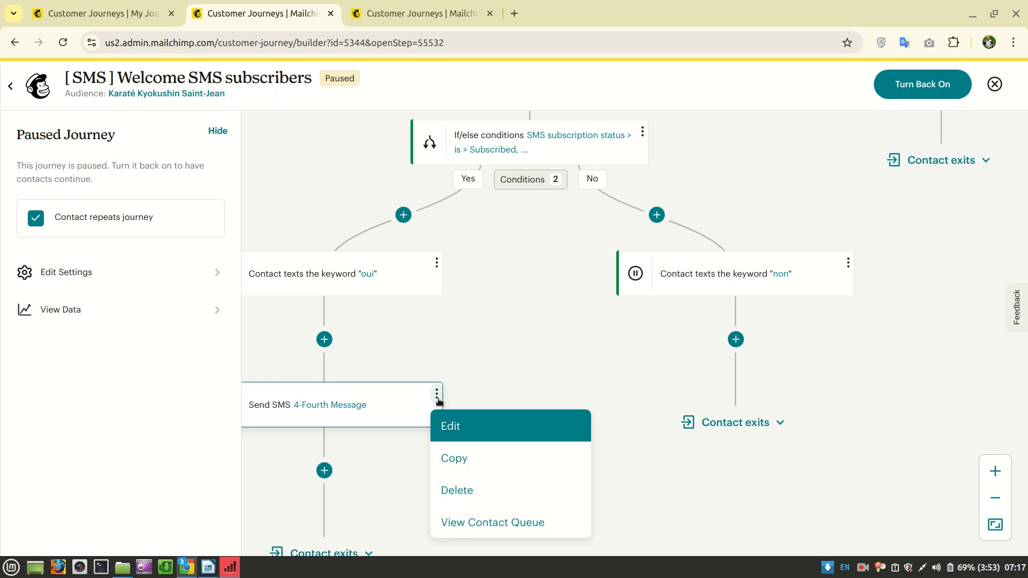
click(464, 456)
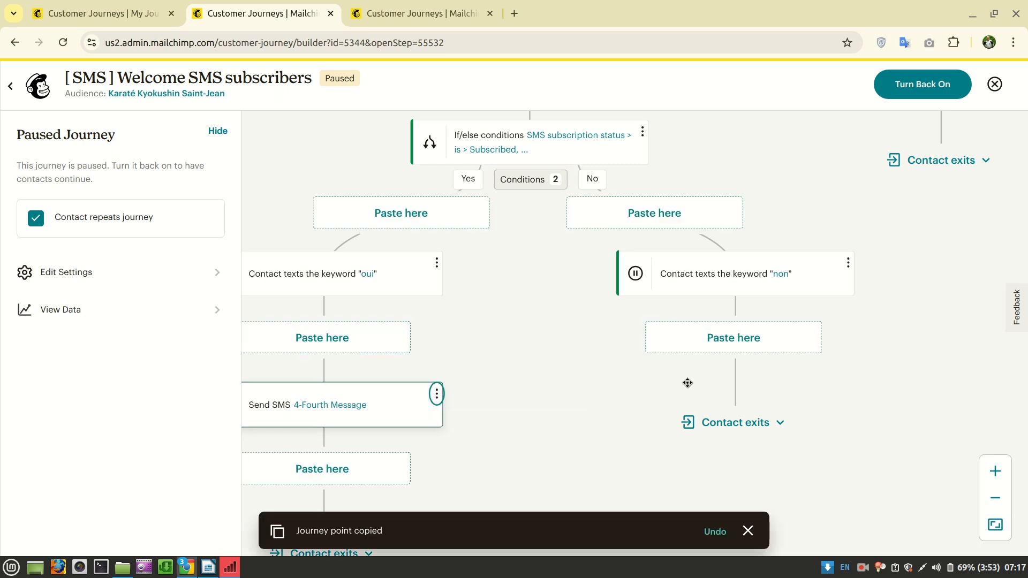
click(732, 341)
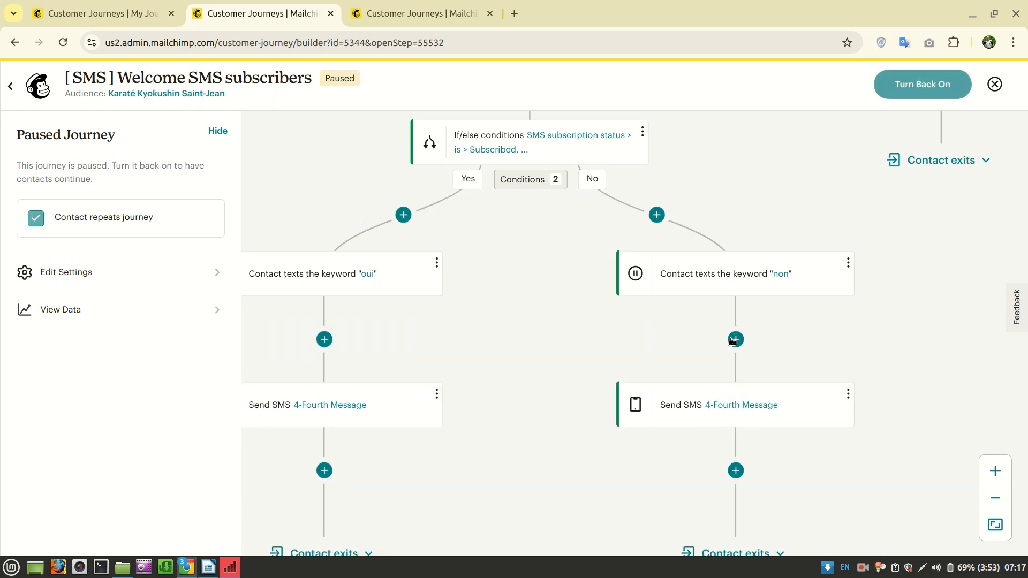
Step: Rename the pasted SMS below the new "non" keyword point to "4-Fourth Message NO" and save the name
click(758, 402)
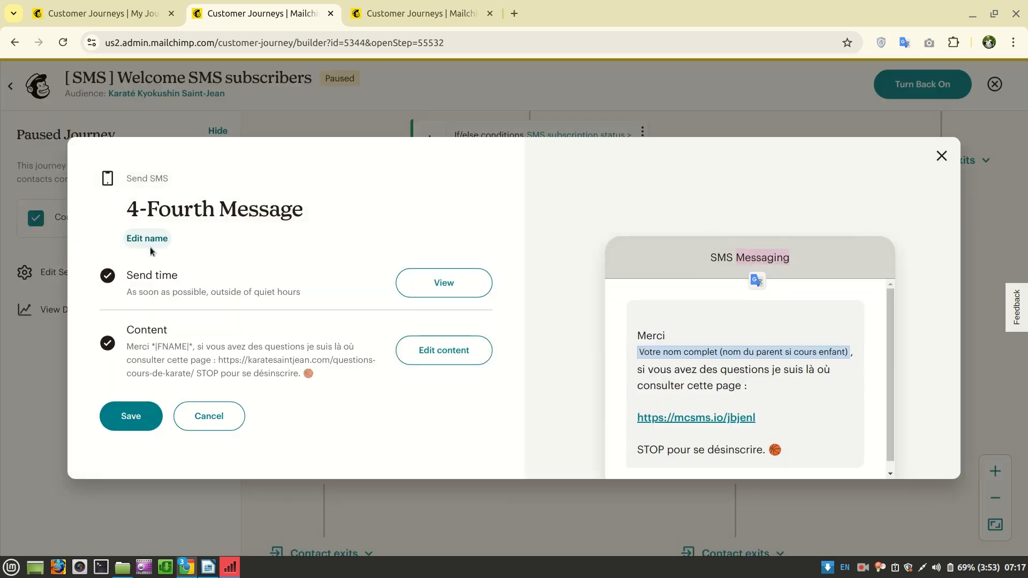
click(152, 239)
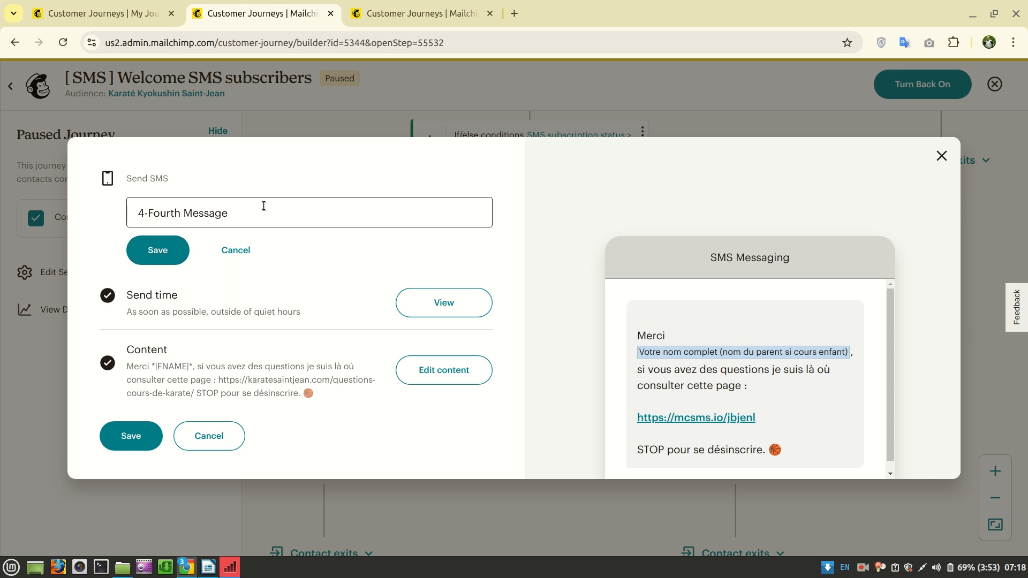
text(NO)
click(160, 244)
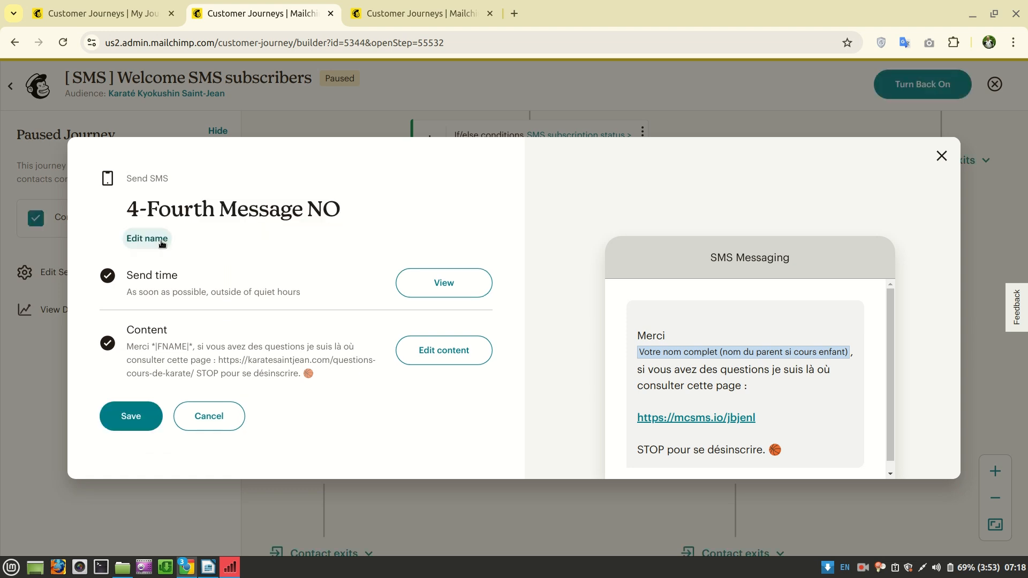
Step: Open the 4-Fourth Message NO content and remove "Merci" and the extra empty line before the name merge tag
click(445, 353)
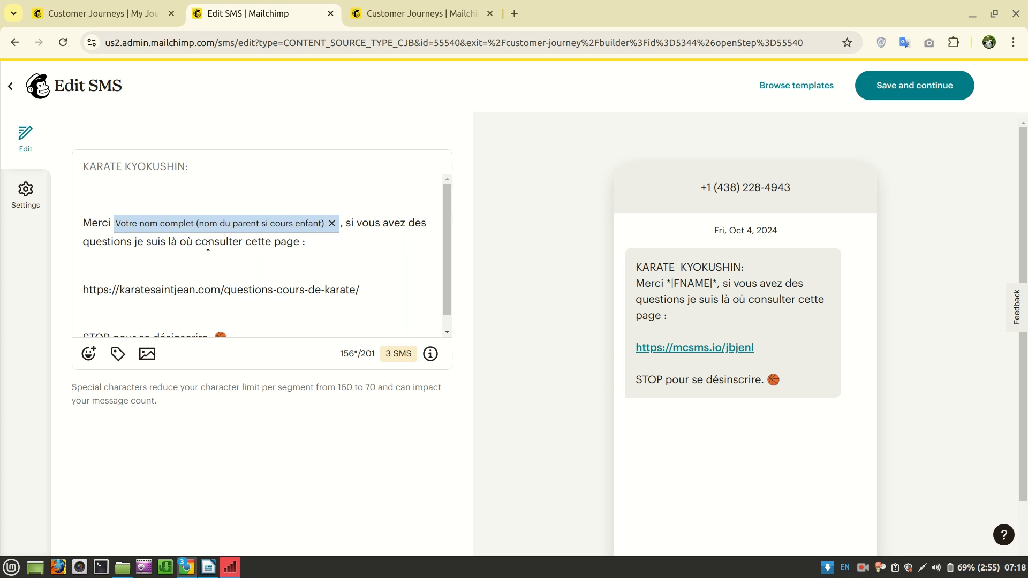
click(111, 222)
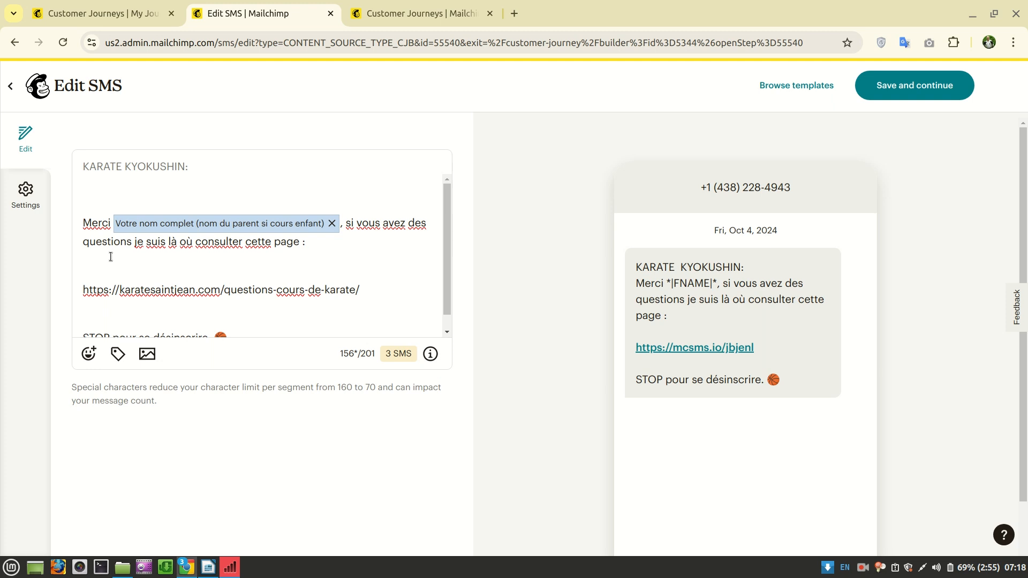
key(BackSpace)
key(BackSpace)
key(BackSpace)
key(BackSpace)
key(BackSpace)
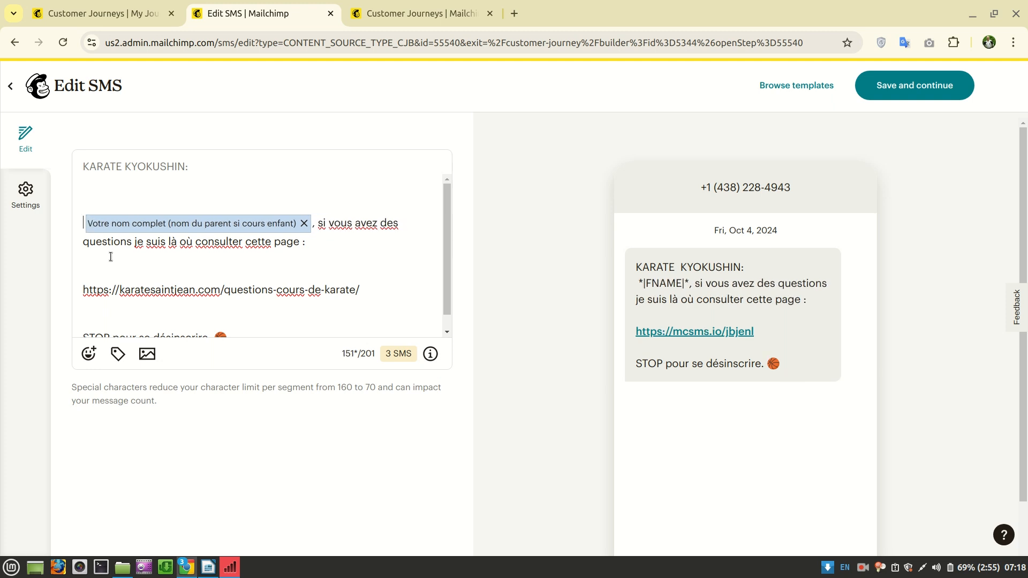
key(BackSpace)
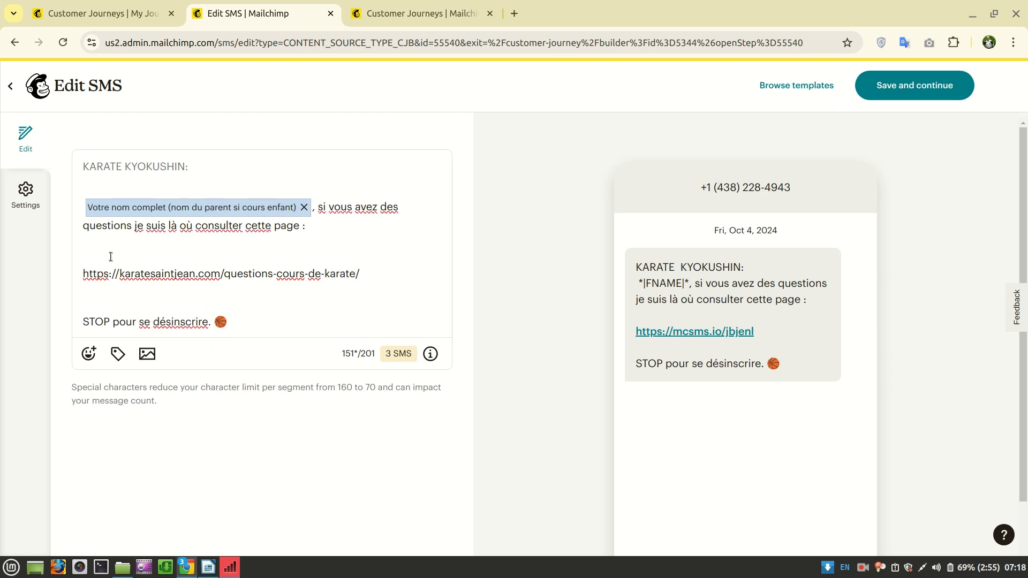
key(Right)
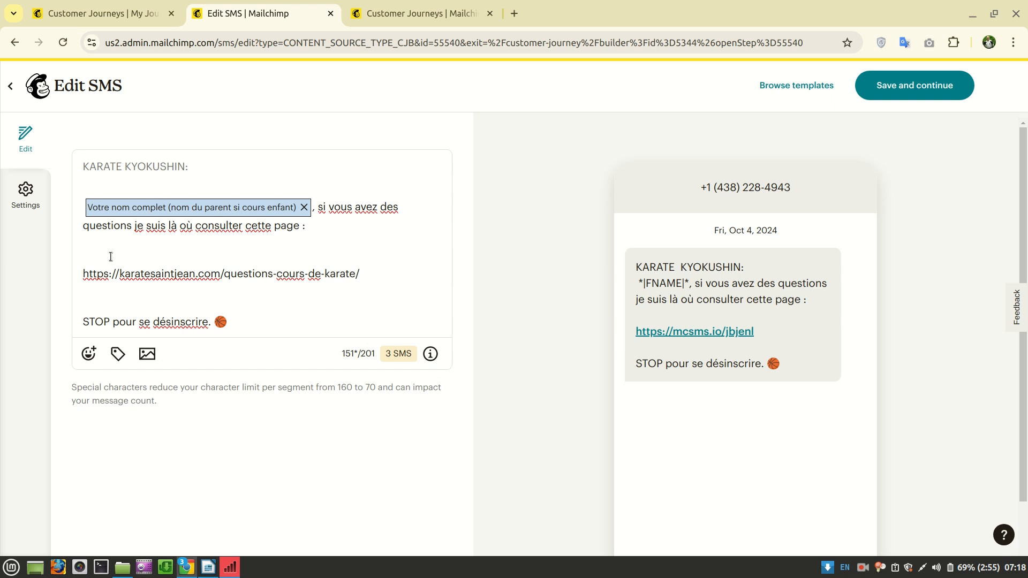
Step: Replace the message text and link above the STOP line with the copied script text starting "[prenom] voulez-vous prendre rendez-vous"
key(BackSpace)
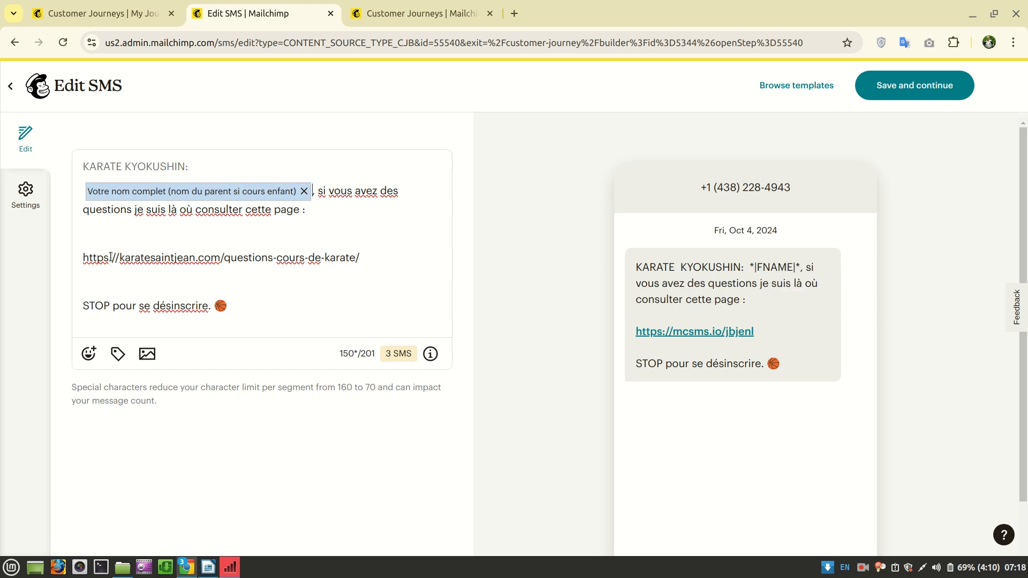
key(Return)
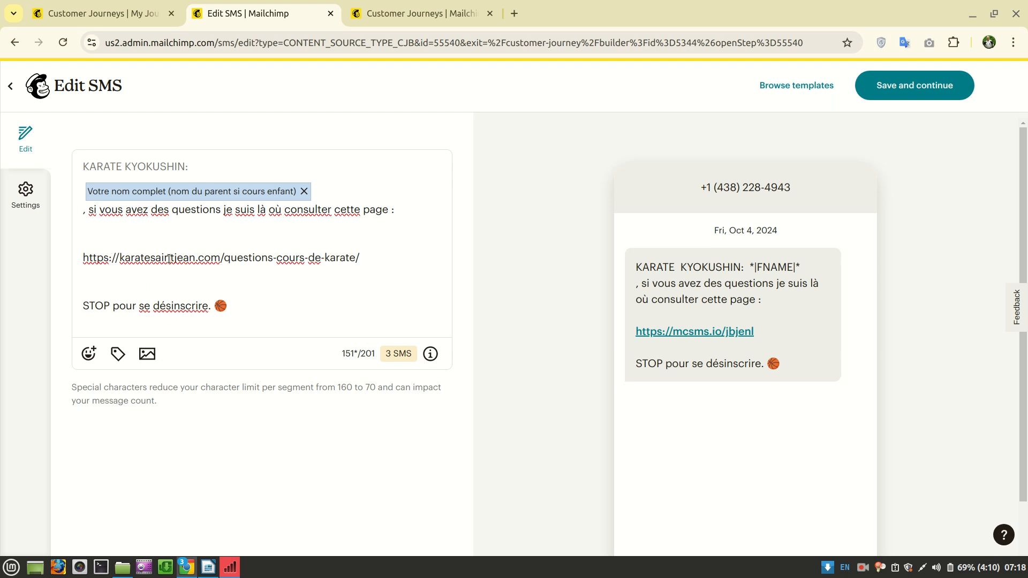
drag(375, 260, 60, 167)
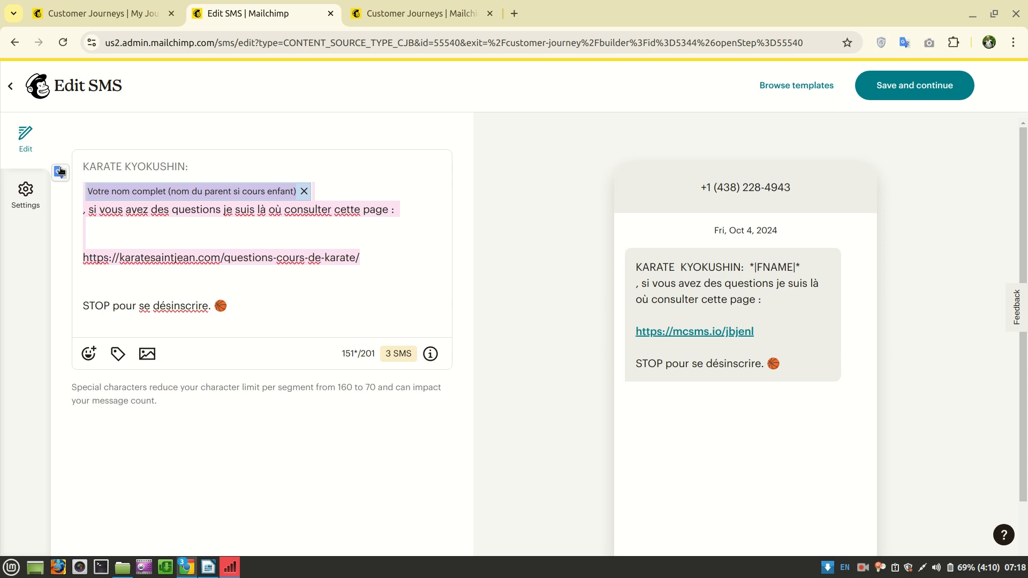
key(BackSpace)
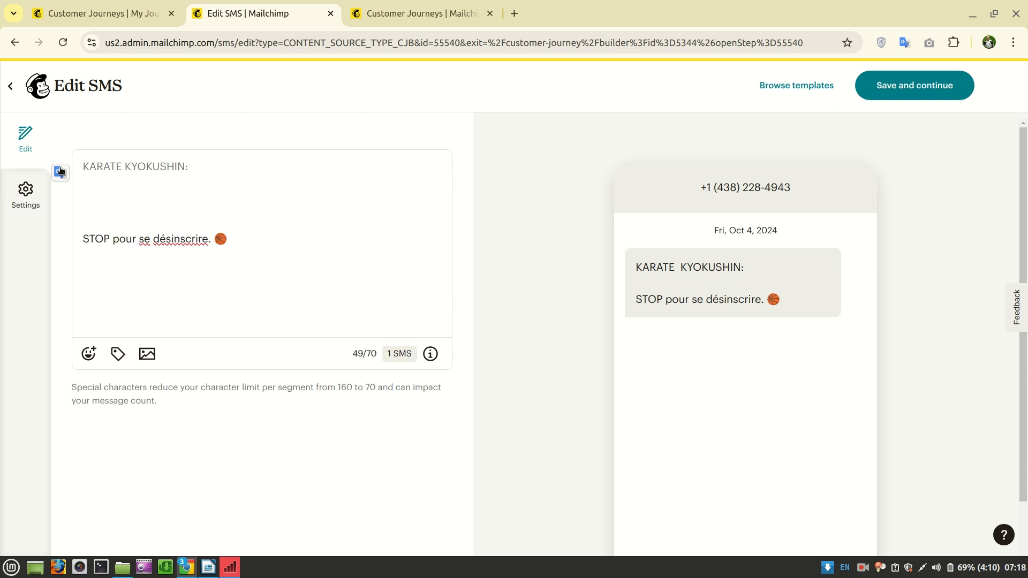
key(ctrl+v)
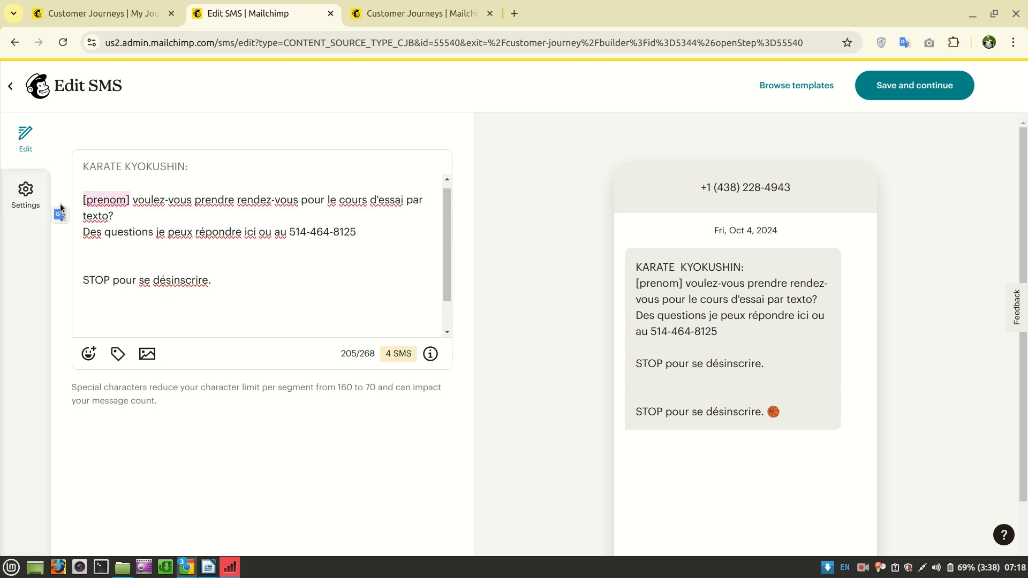
Step: Replace "[prenom]" with the *|FNAME|* merge tag and a comma, and add an empty line before "Des questions"
text(*)
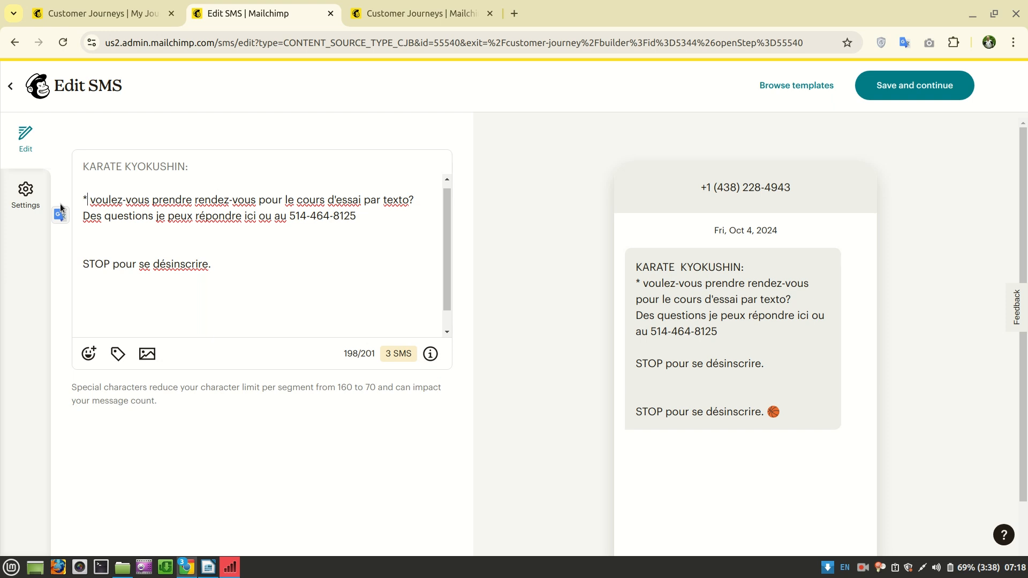
text(|FNAM)
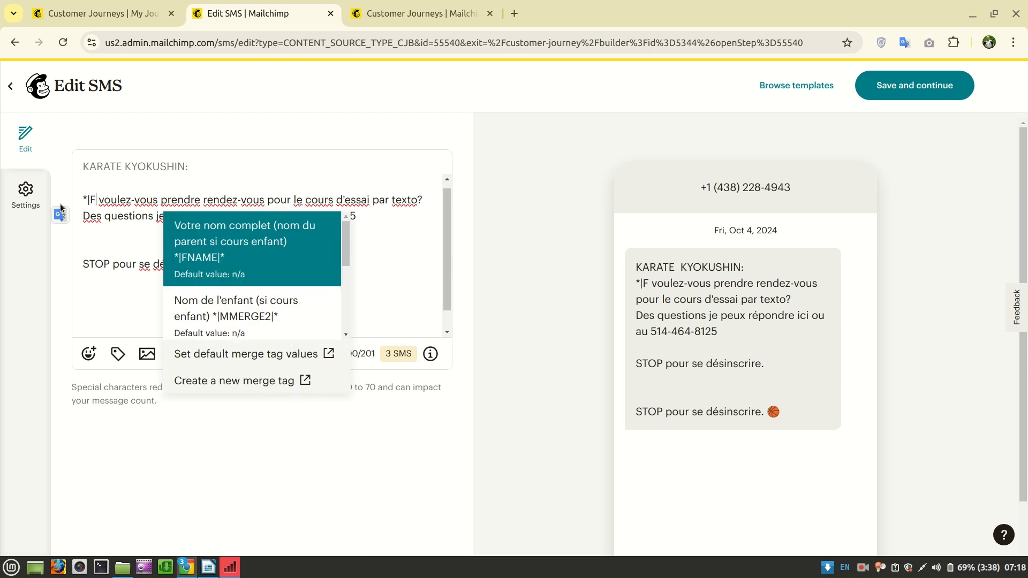
text(E)
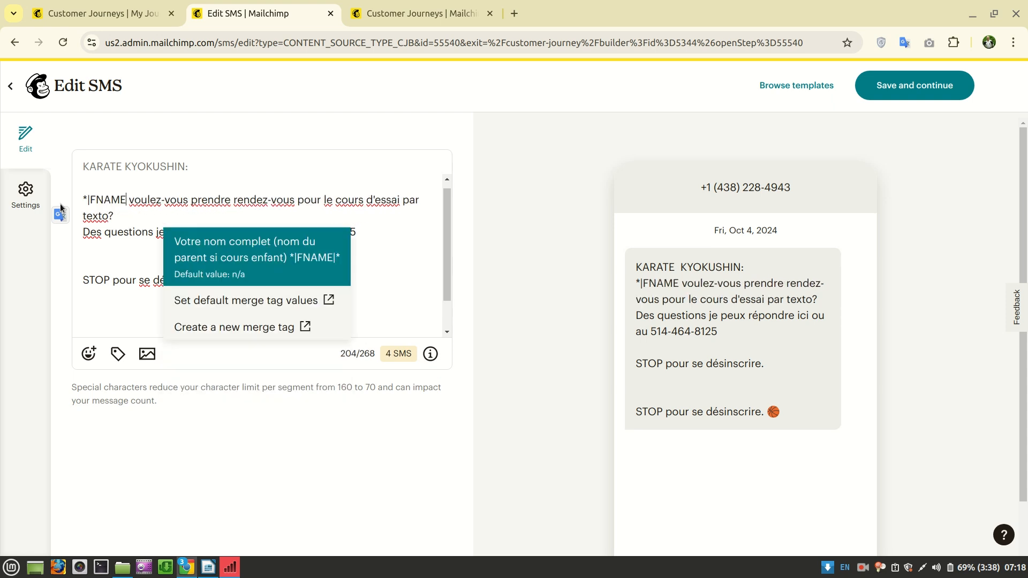
key(Return)
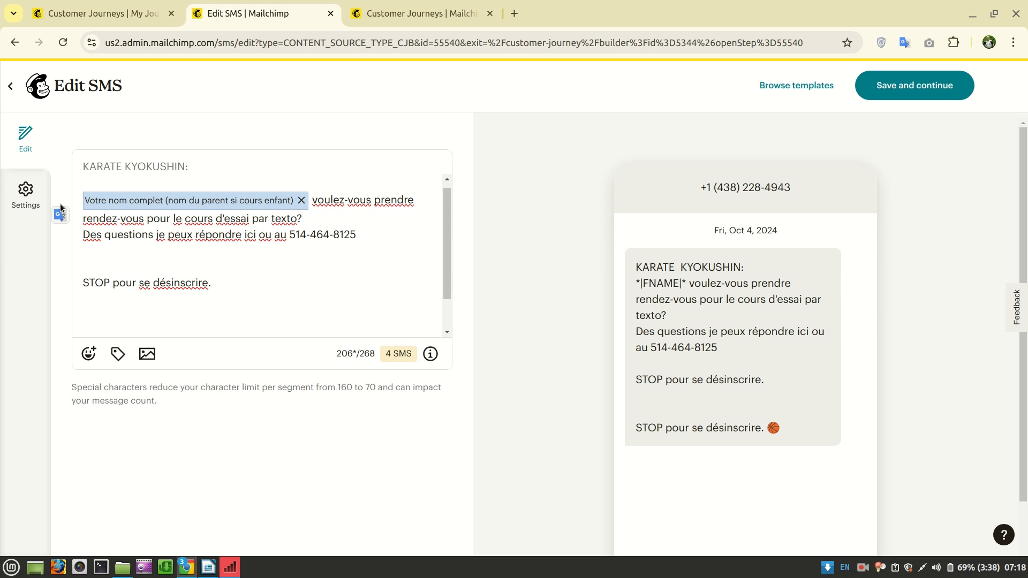
text(,)
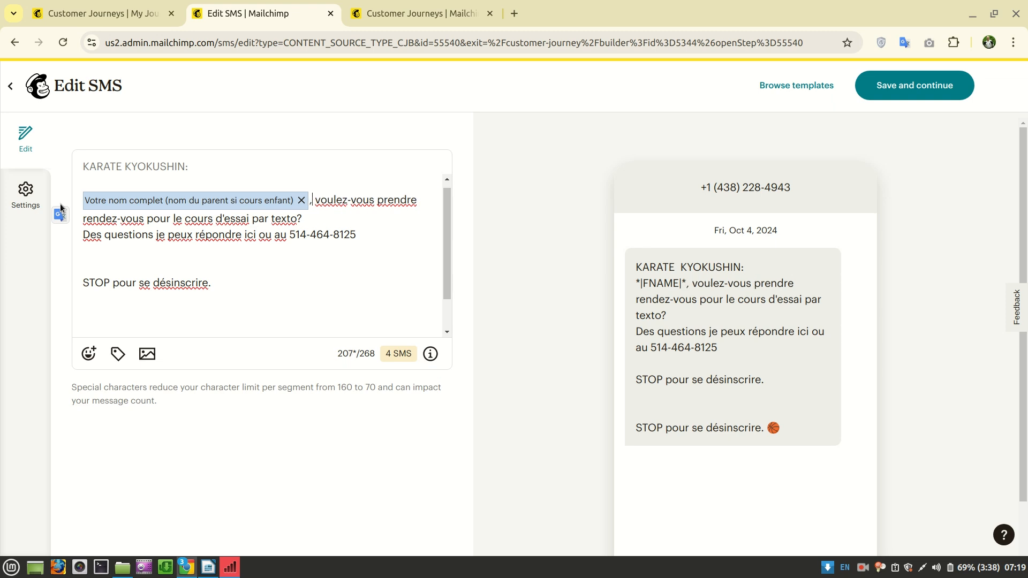
click(320, 219)
key(Return)
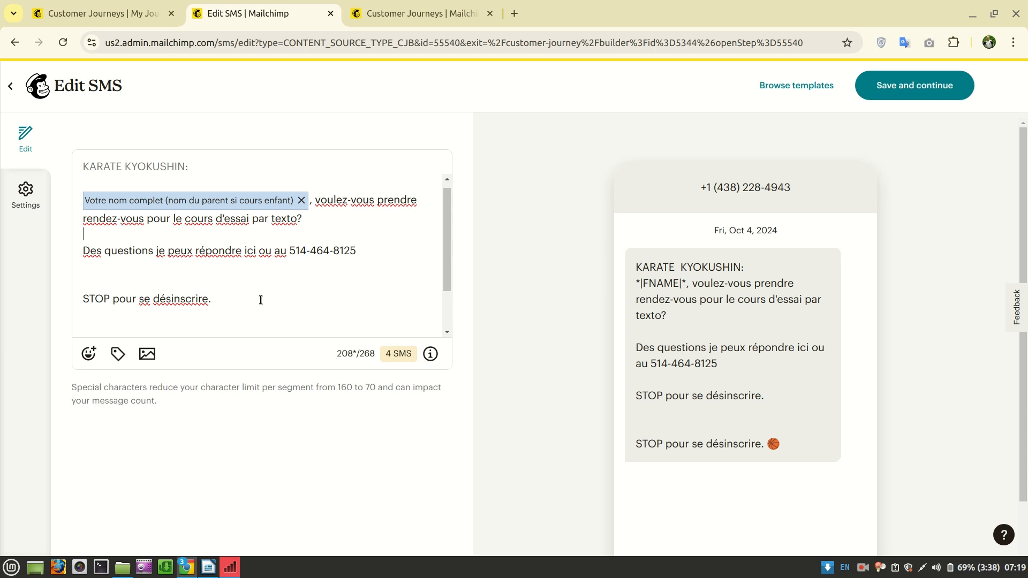
Step: Remove the duplicate "STOP pour se désinscrire." line without the basketball emoji, and save the content and the 4-Fourth Message NO SMS
scroll(260, 299, down, 1)
click(78, 322)
drag(75, 288, 68, 251)
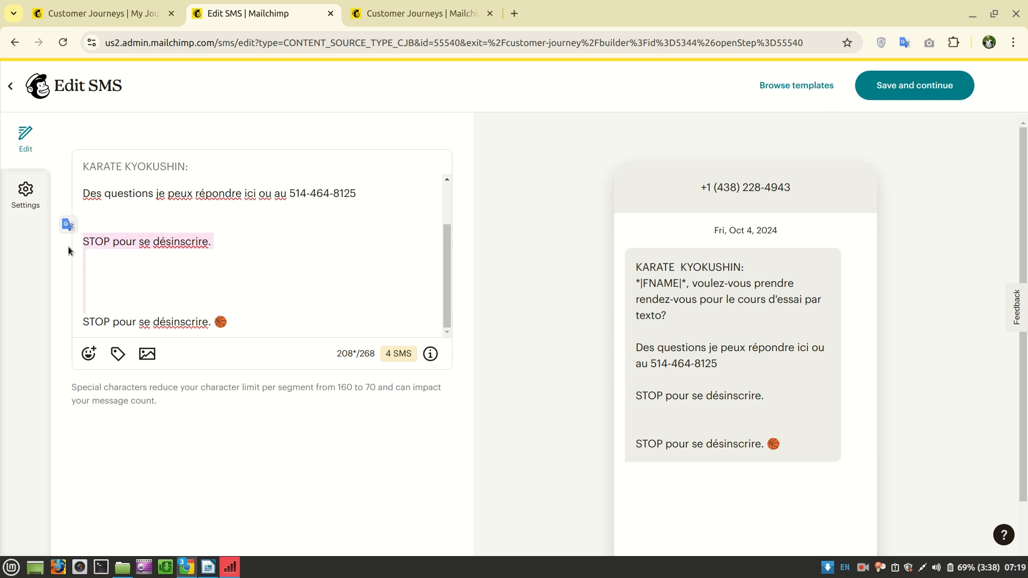
key(BackSpace)
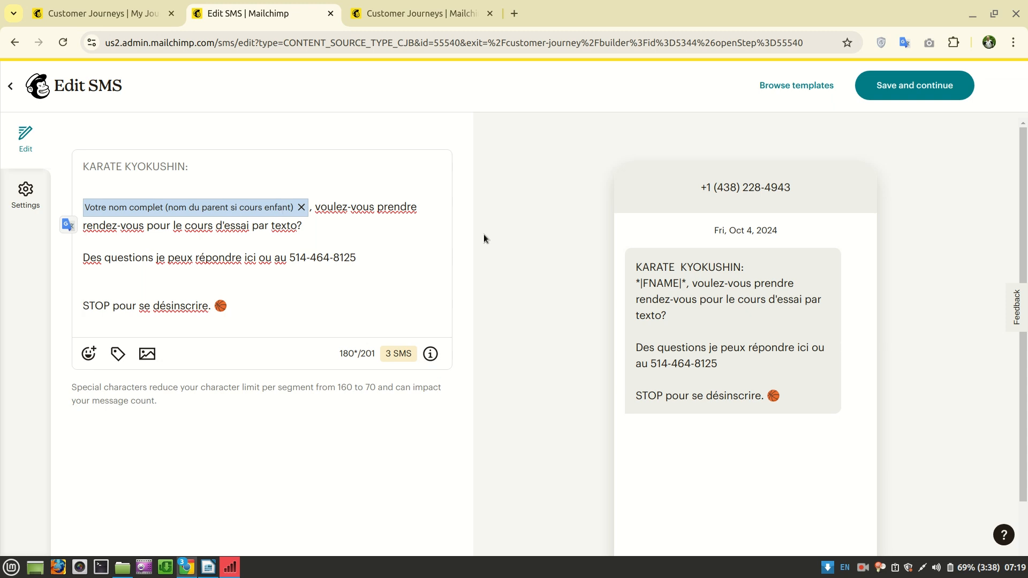
click(912, 85)
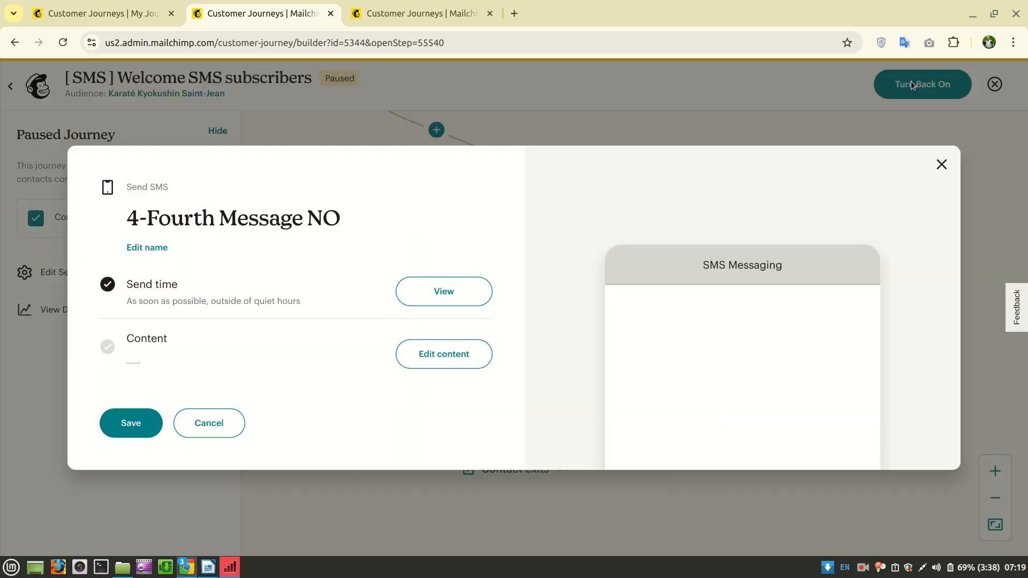
click(127, 416)
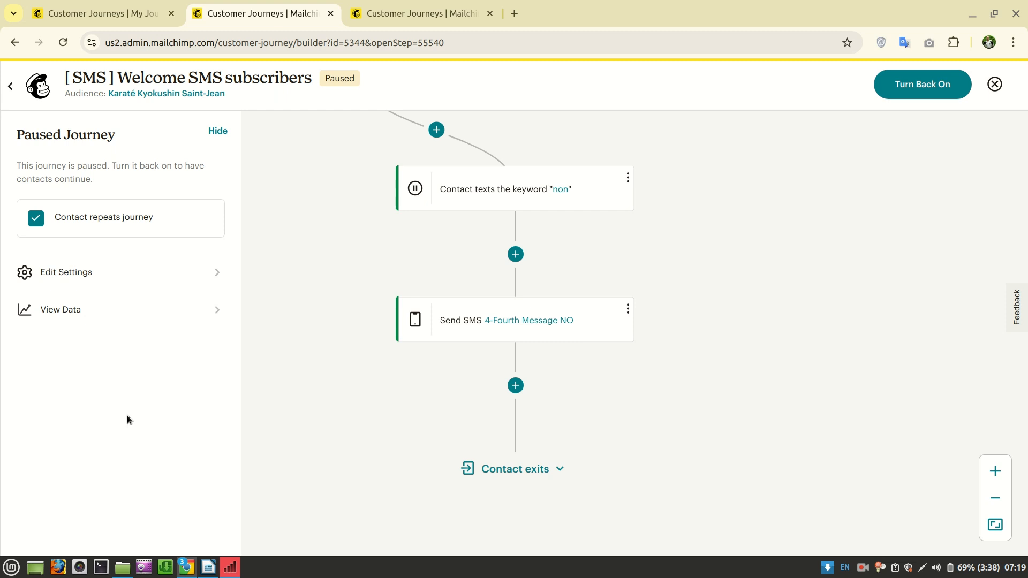
Step: Examine the segment filters of the if/else condition below 1-First Message and close them without changes
click(994, 496)
click(995, 496)
click(995, 496)
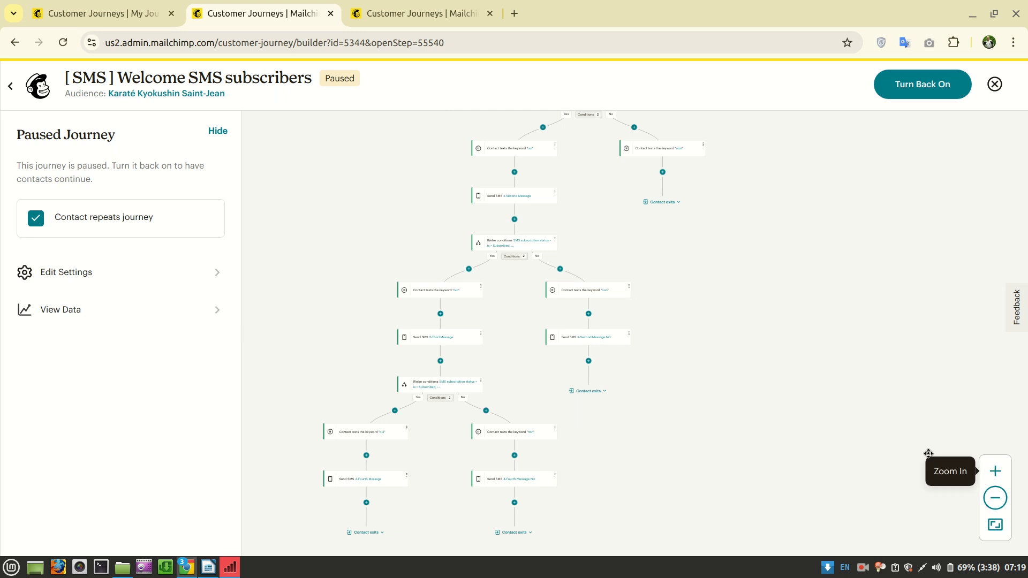
scroll(873, 369, up, 3)
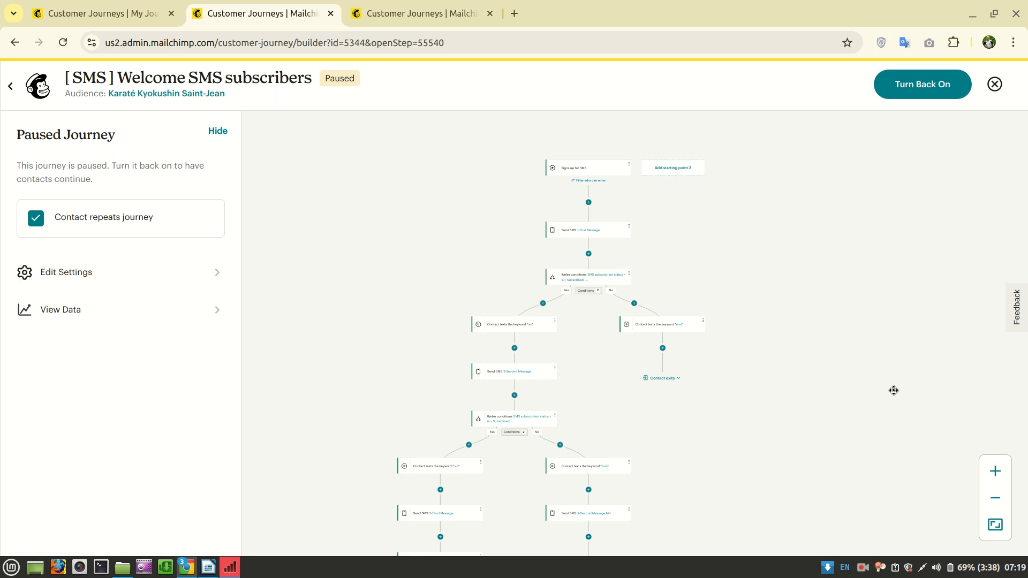
scroll(894, 391, up, 1)
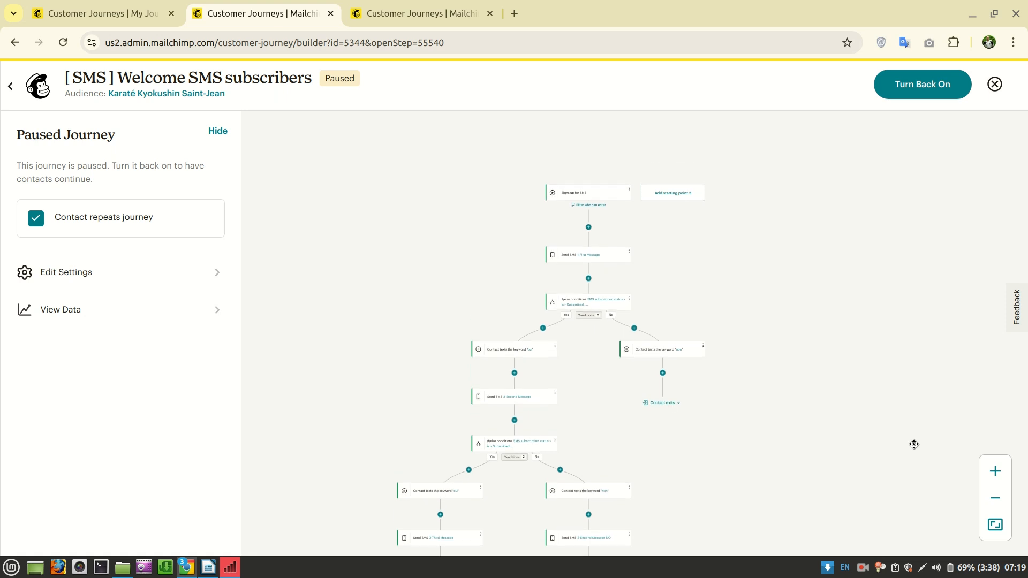
click(995, 470)
click(995, 470)
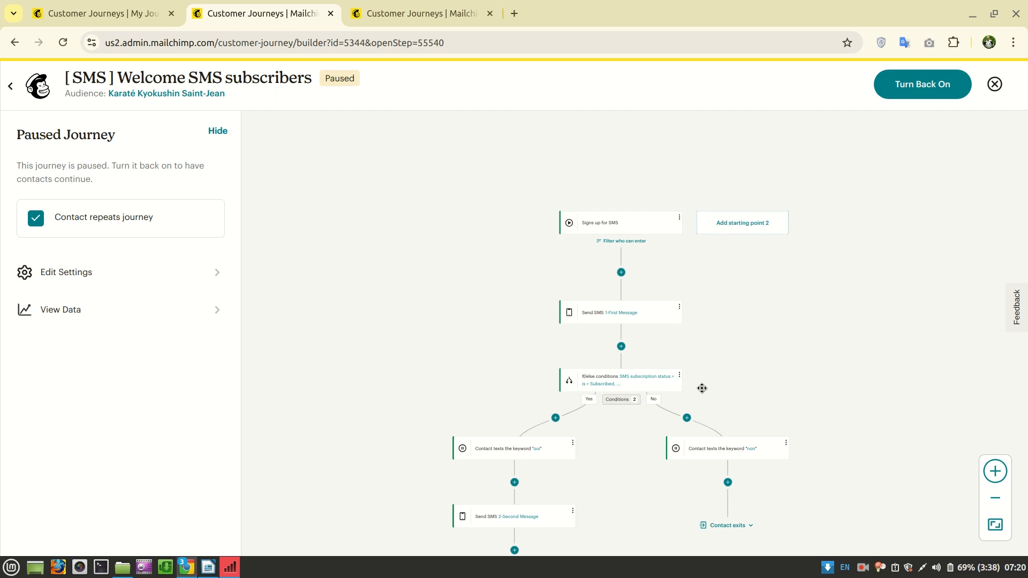
click(631, 378)
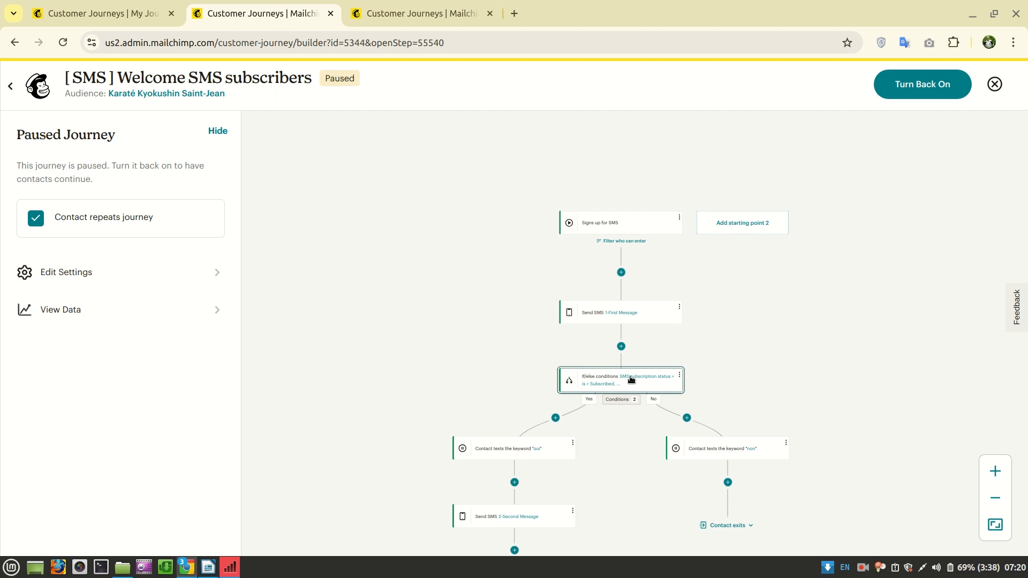
click(630, 378)
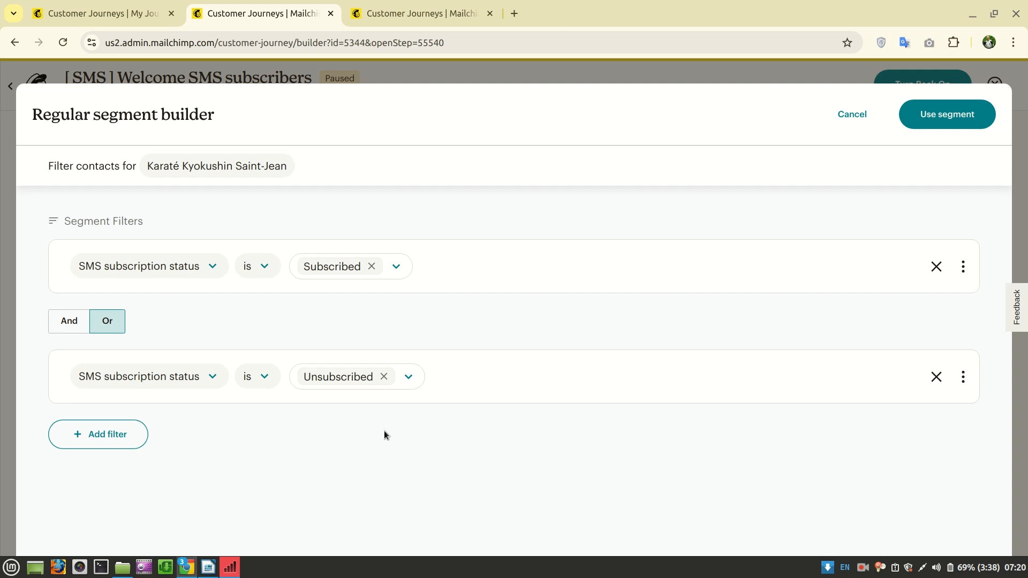
click(850, 120)
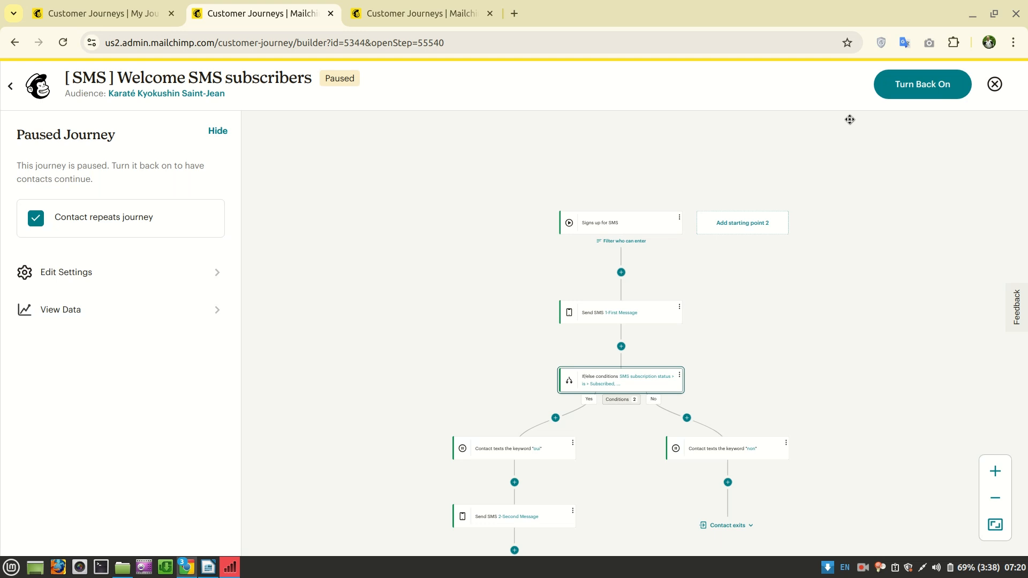
Step: Review the "oui" and "non" branches from 1-First Message down to the fourth-message SMS points, checking message names and order
scroll(868, 328, down, 3)
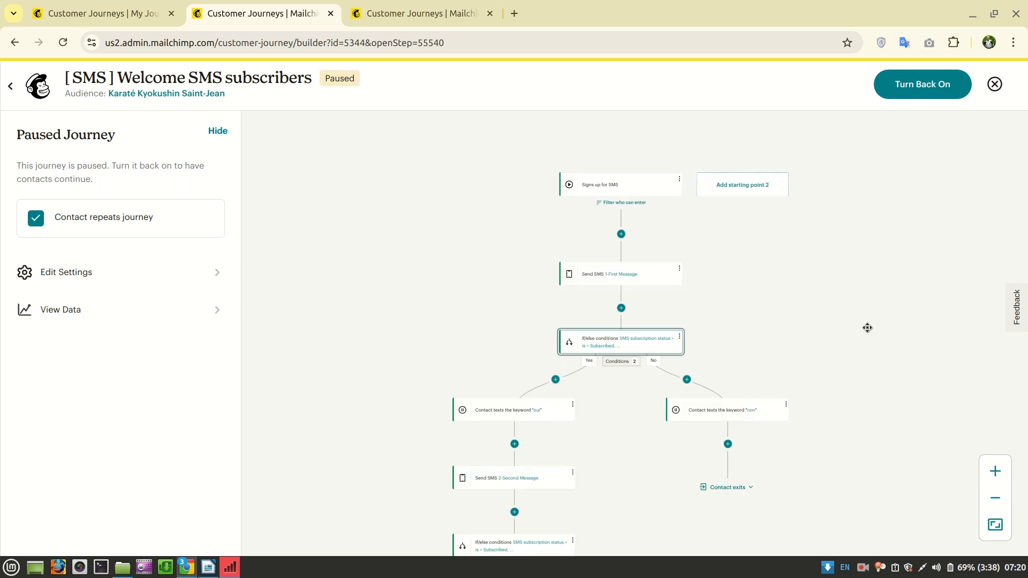
scroll(868, 328, down, 2)
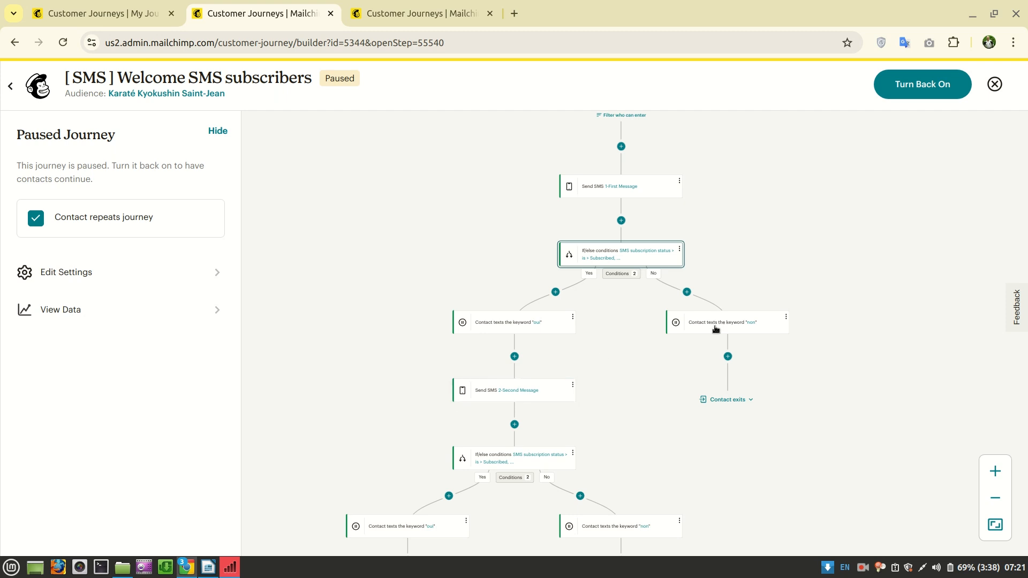
scroll(689, 392, down, 3)
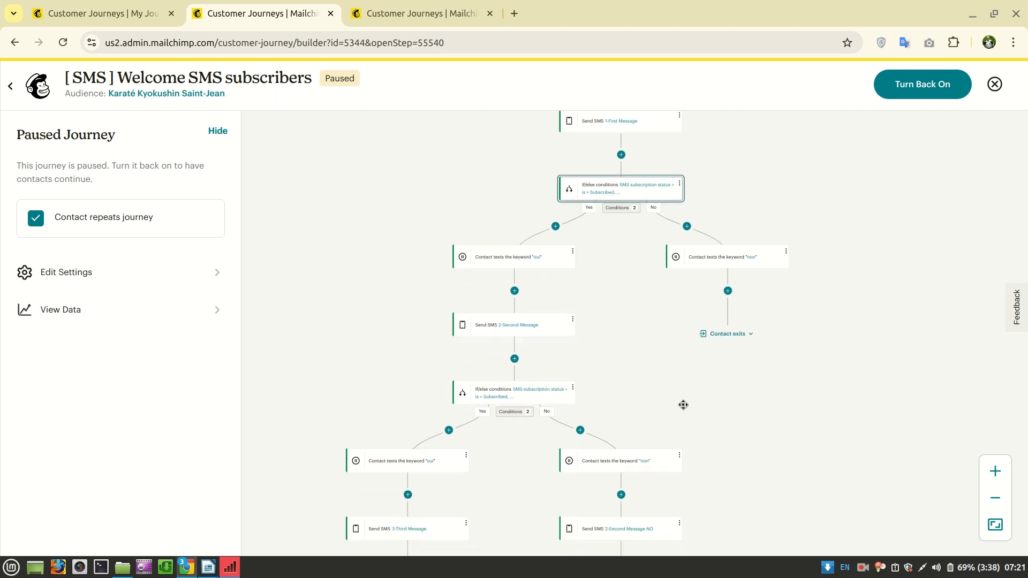
scroll(661, 387, down, 4)
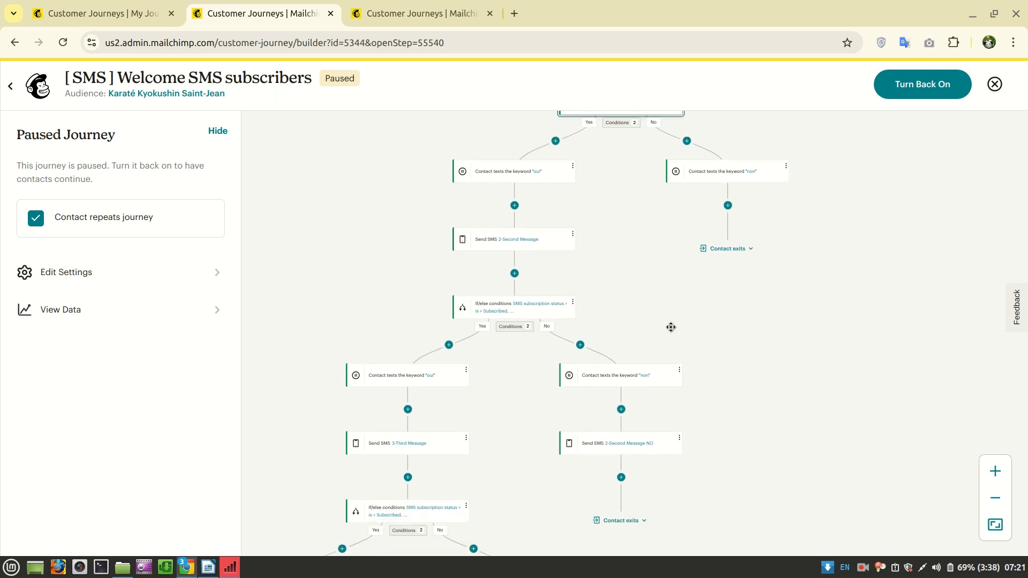
scroll(671, 327, left, 2)
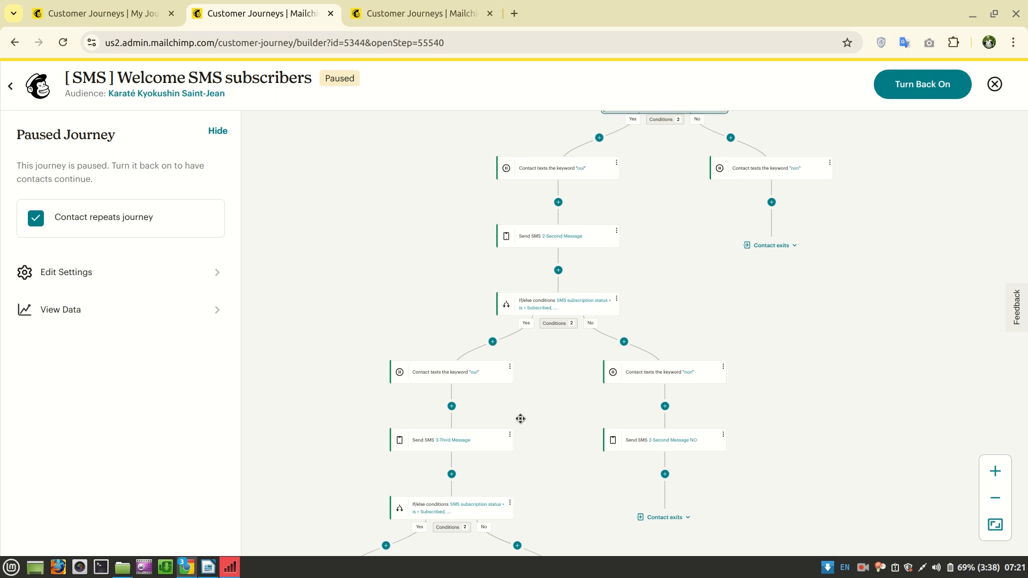
scroll(521, 420, down, 3)
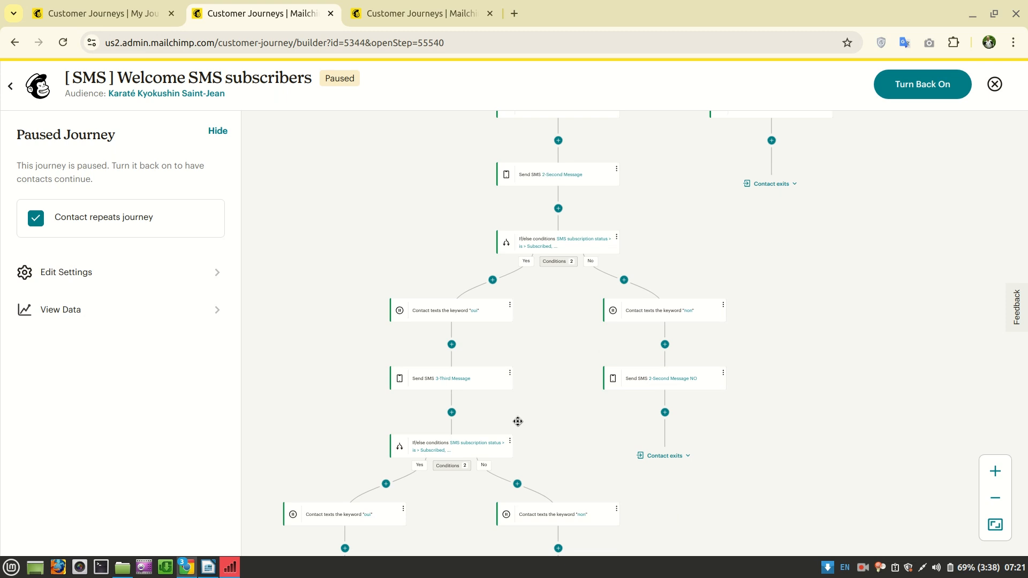
scroll(518, 422, down, 2)
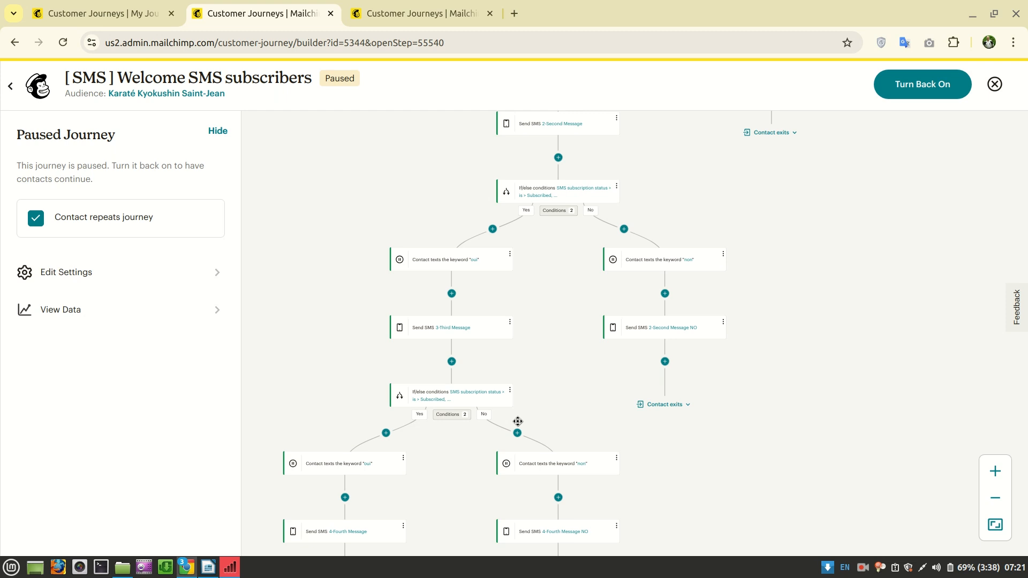
scroll(518, 422, down, 1)
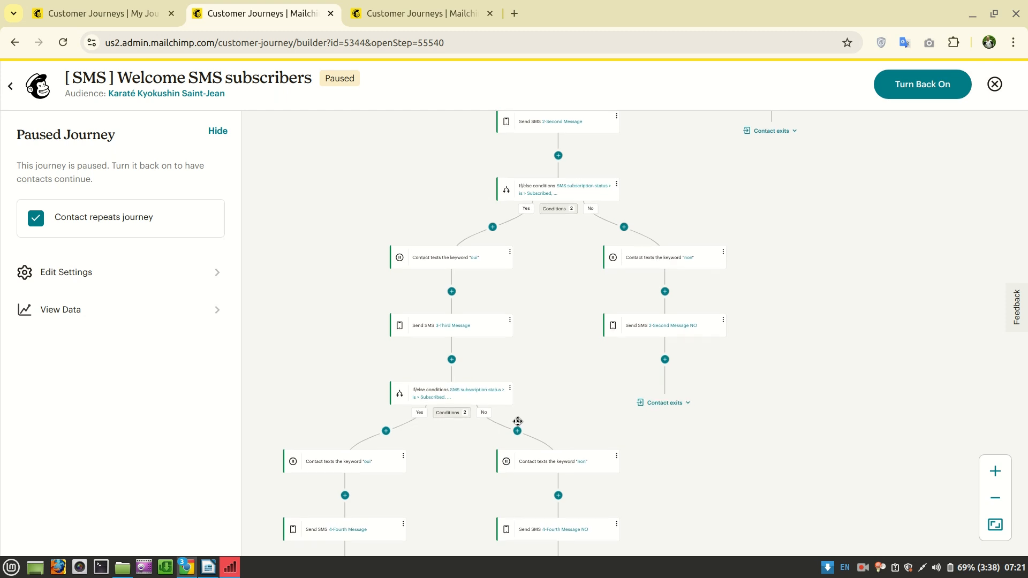
scroll(518, 421, down, 1)
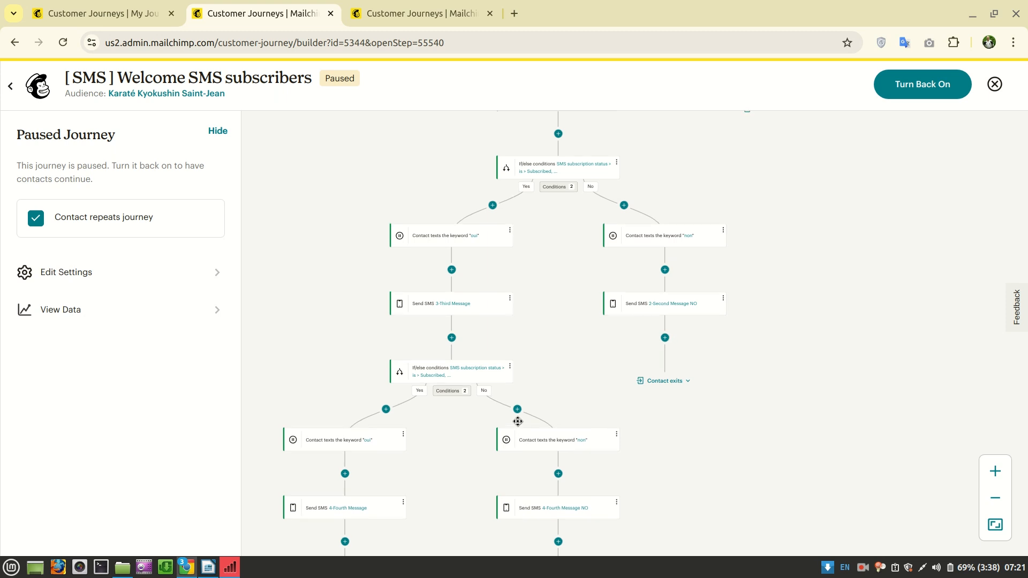
scroll(518, 421, up, 1)
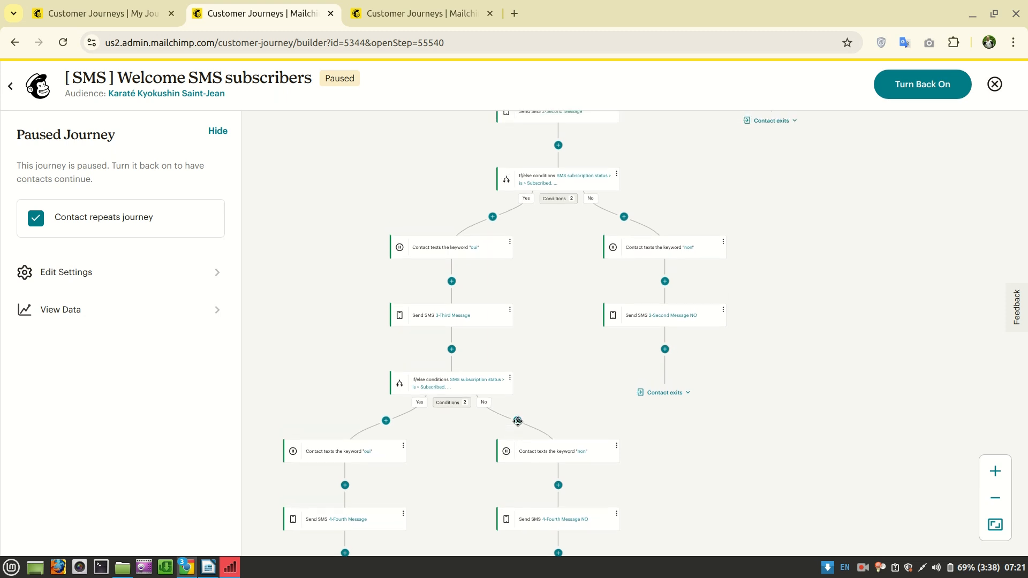
scroll(518, 422, up, 1)
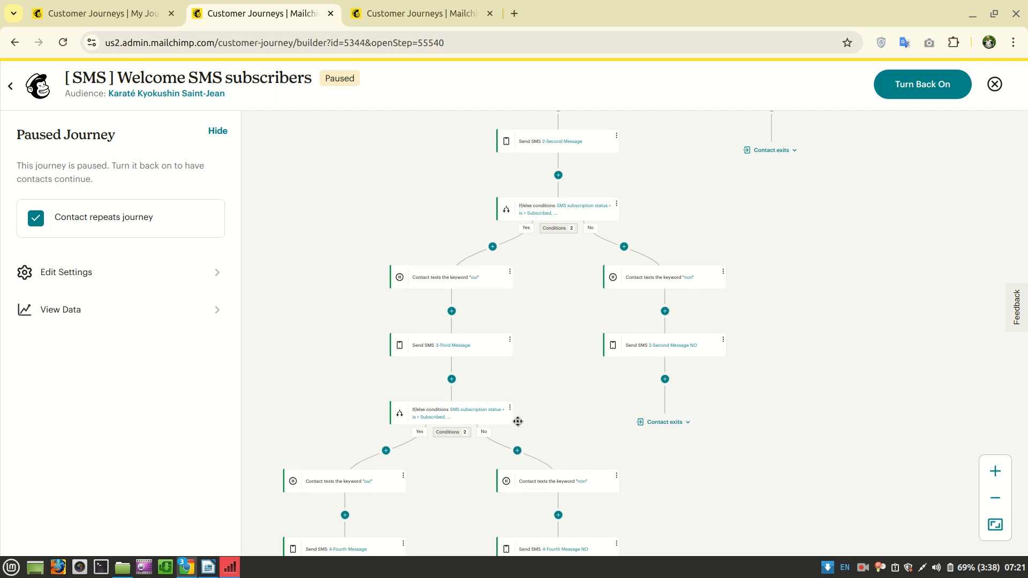
scroll(518, 421, down, 5)
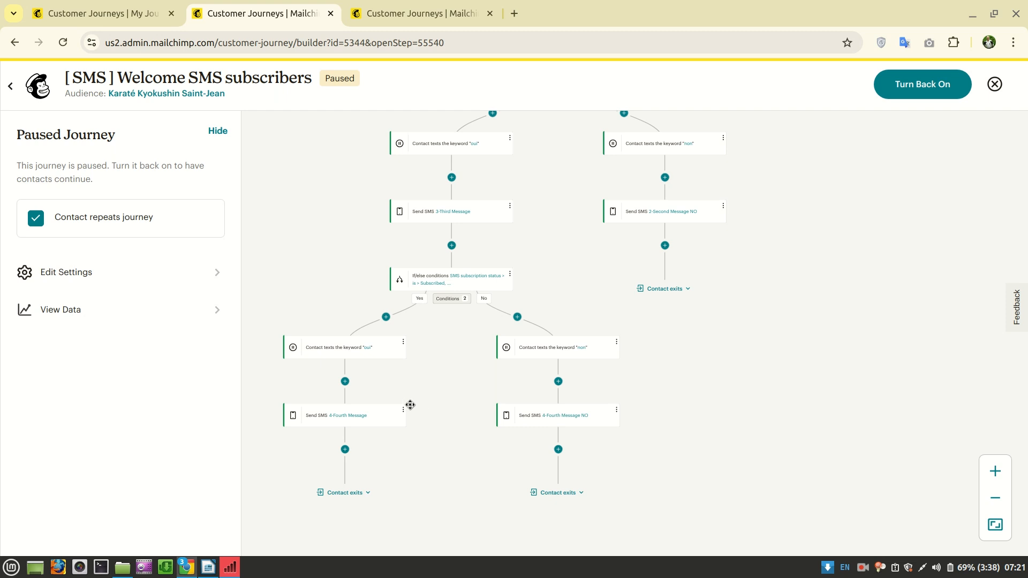
Step: Rename the 4-Fourth Message NO SMS to "3-Third Message NO" and save the SMS point
click(593, 417)
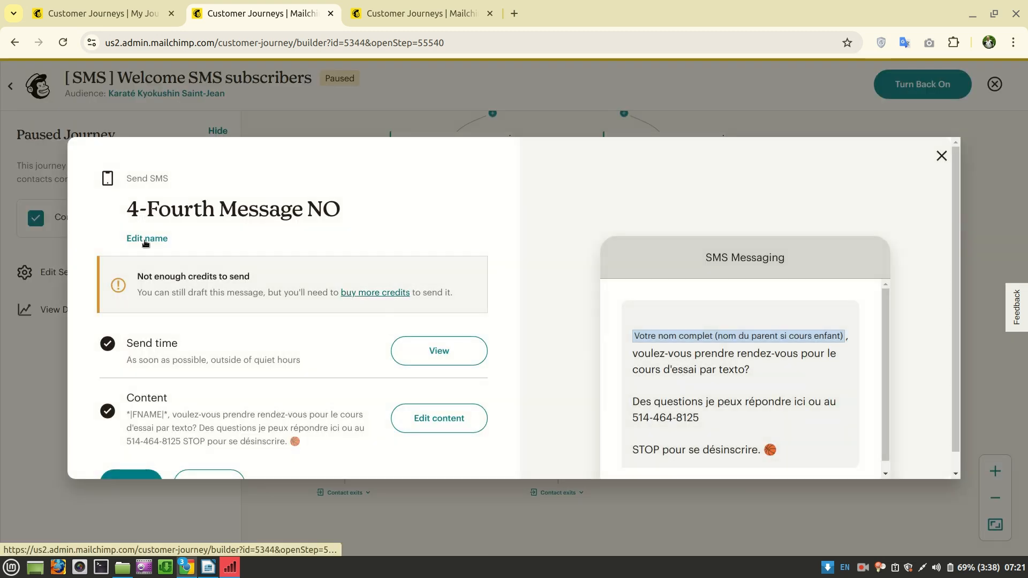
click(144, 238)
double_click(139, 212)
text(3)
drag(180, 214, 150, 215)
text(Third Message NO)
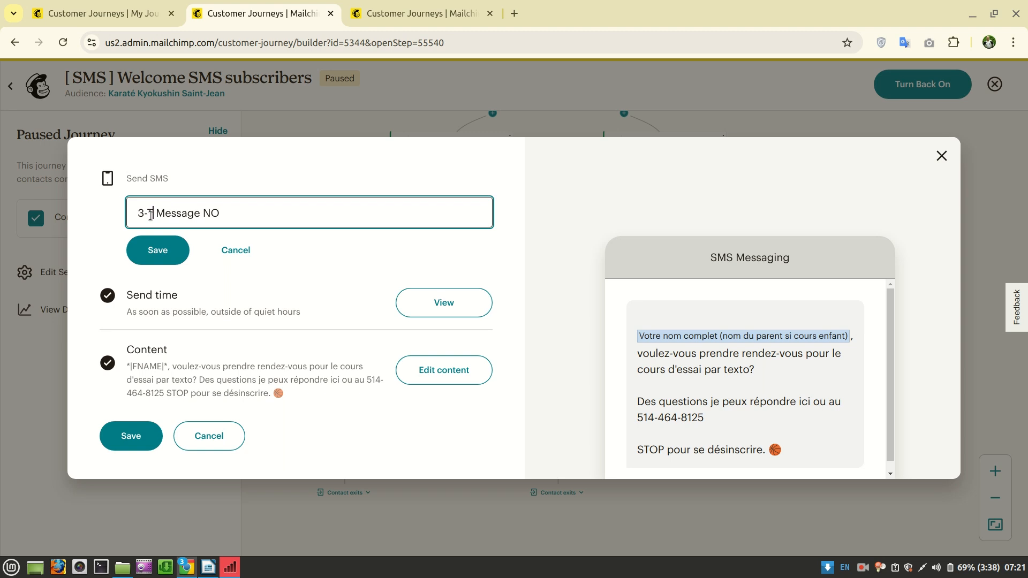
click(168, 255)
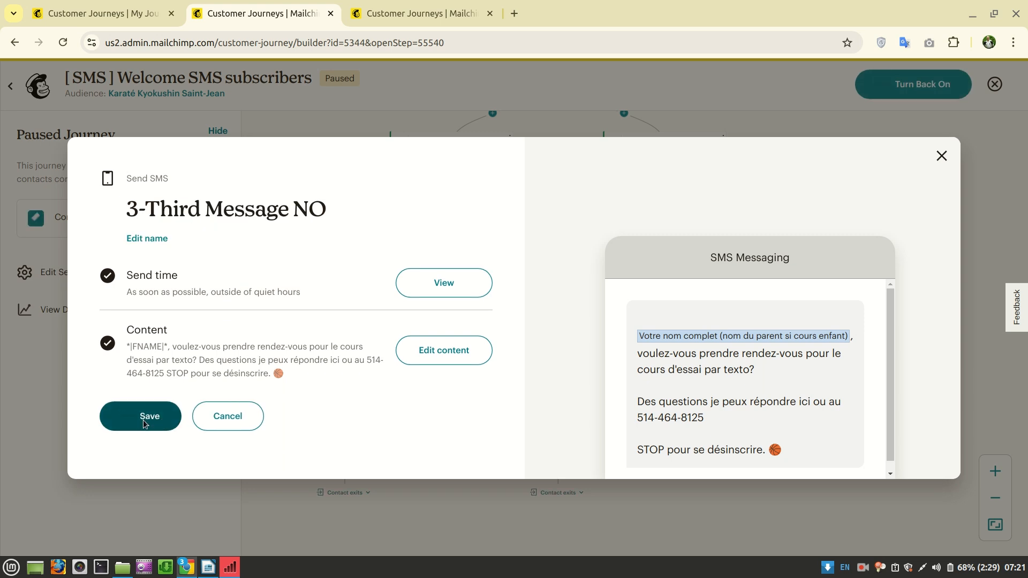
click(143, 423)
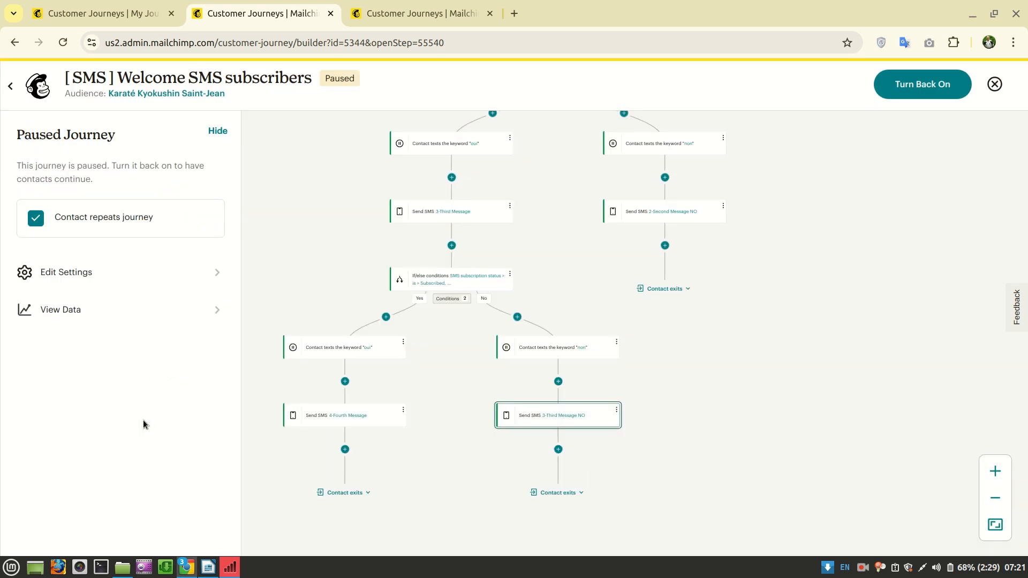